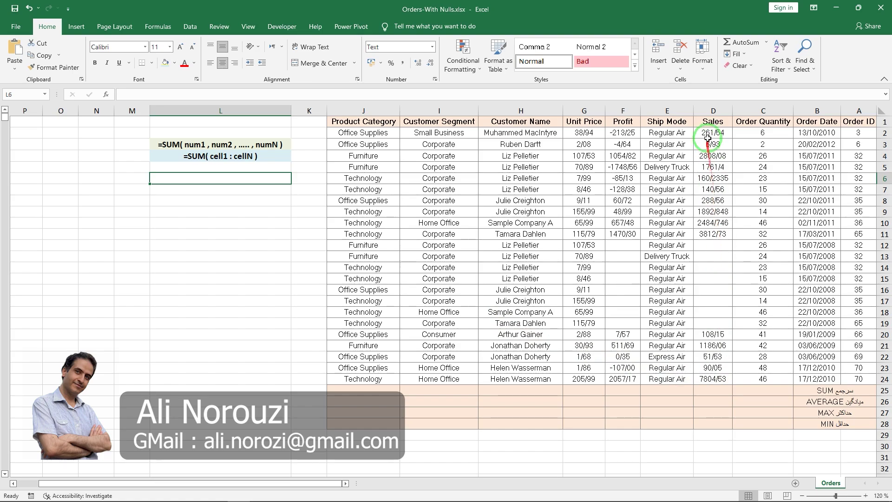
drag(712, 133, 716, 422)
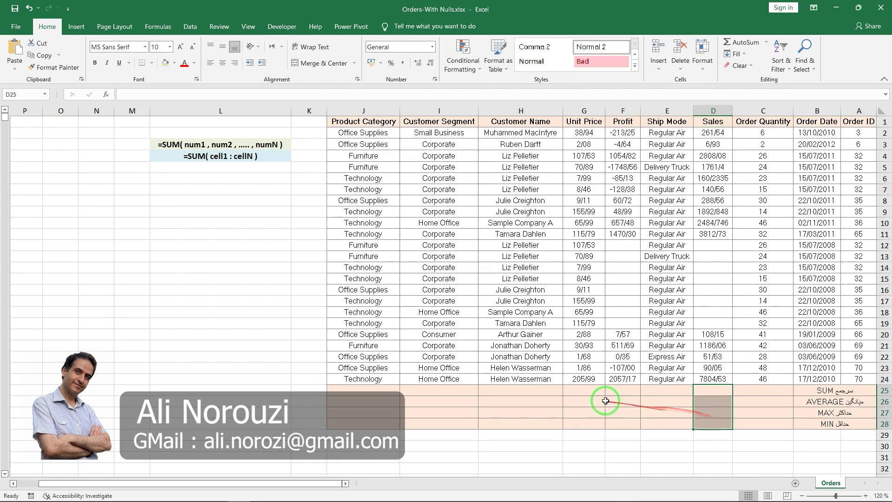
drag(622, 245, 623, 323)
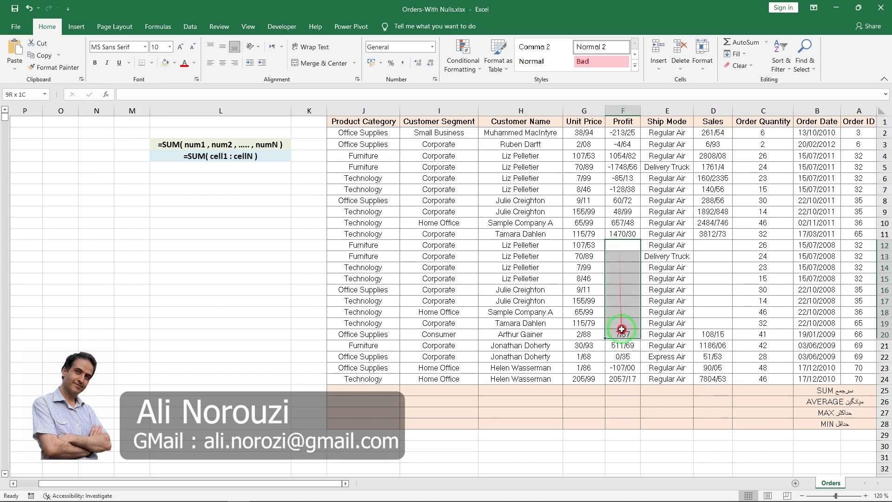
drag(583, 300, 584, 345)
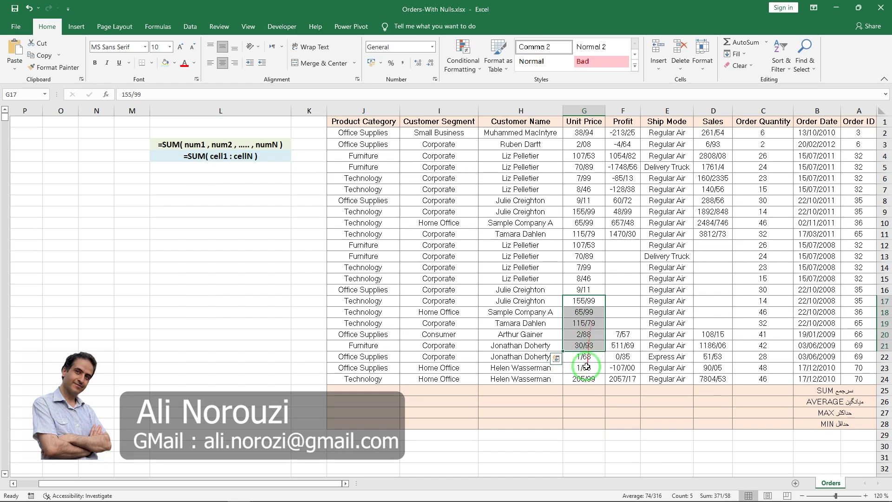
drag(585, 387, 586, 424)
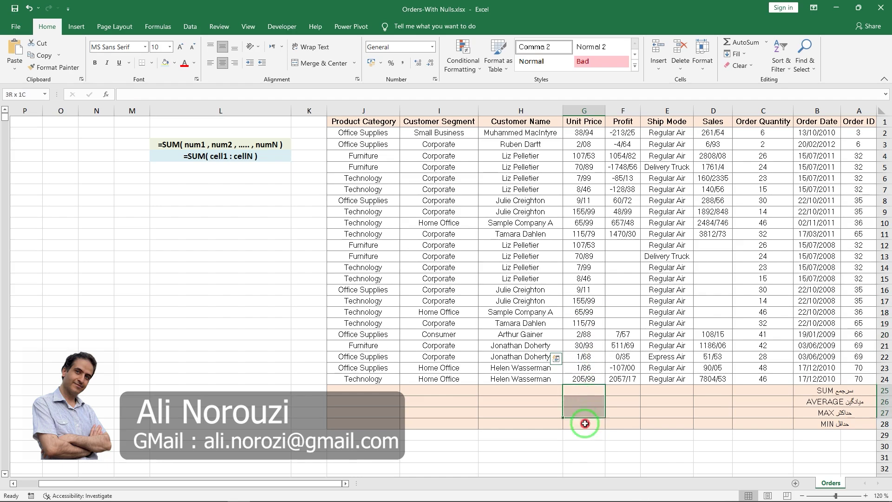
right_click(584, 392)
click(601, 348)
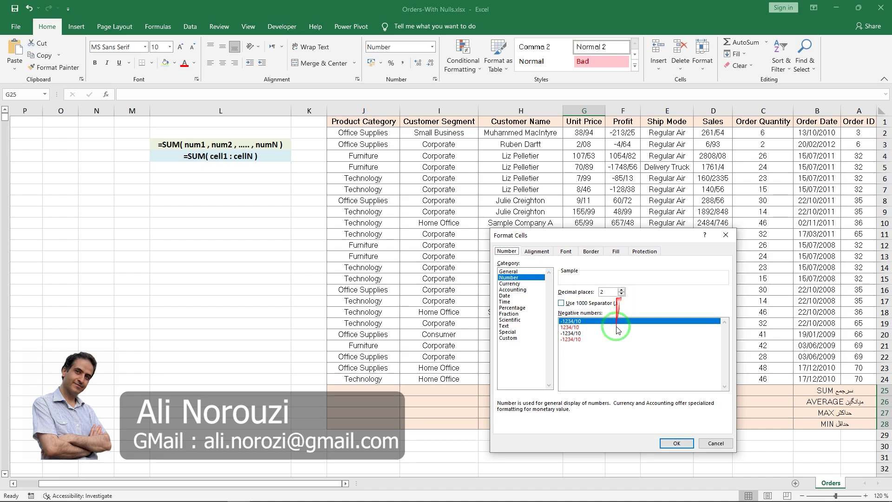
click(708, 442)
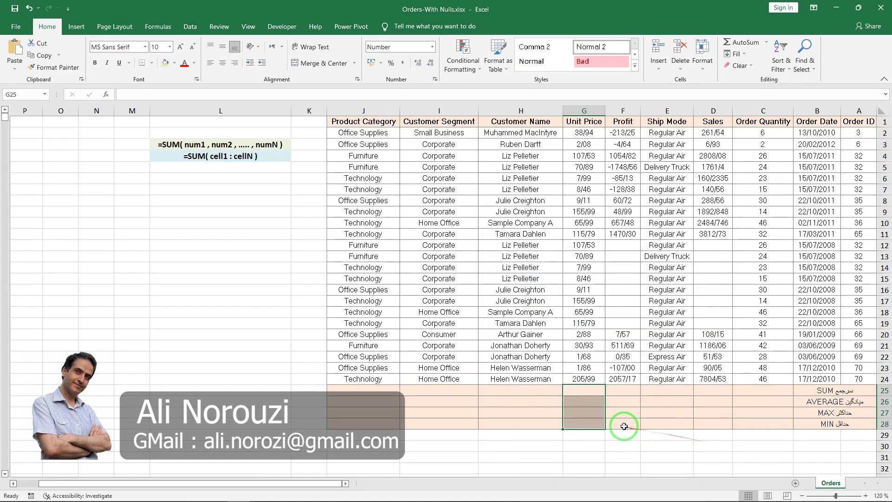
key(Right)
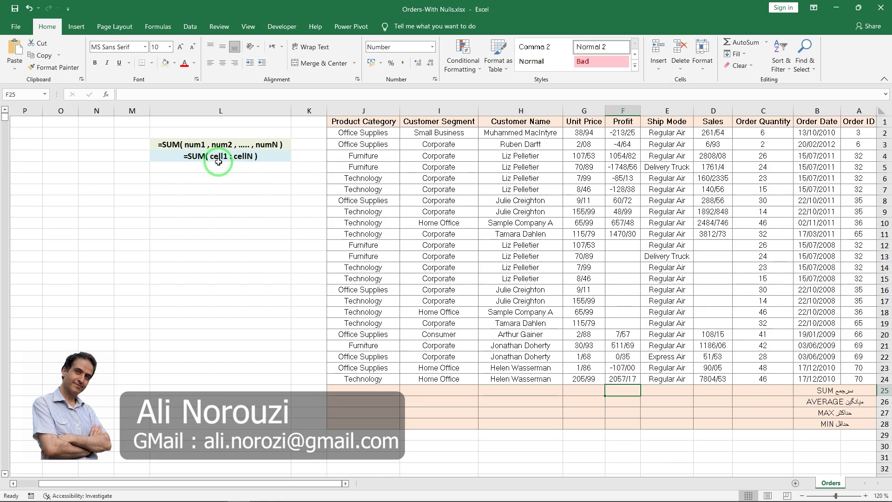
click(622, 132)
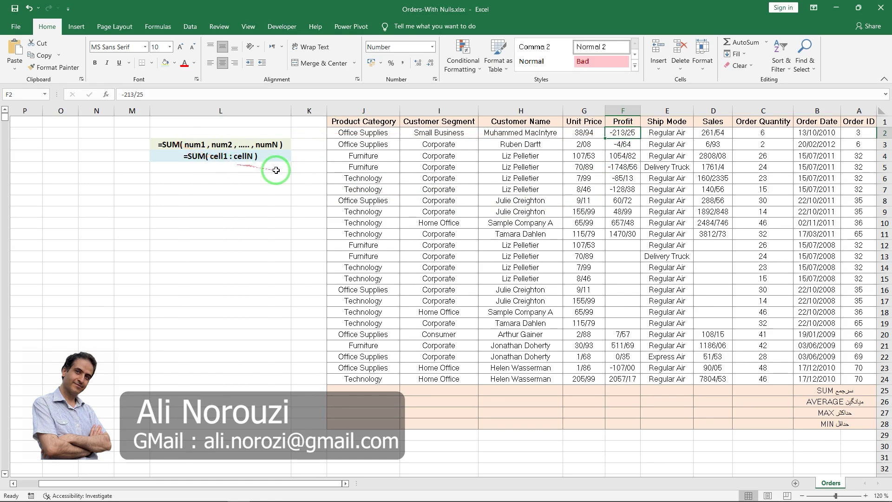
click(619, 380)
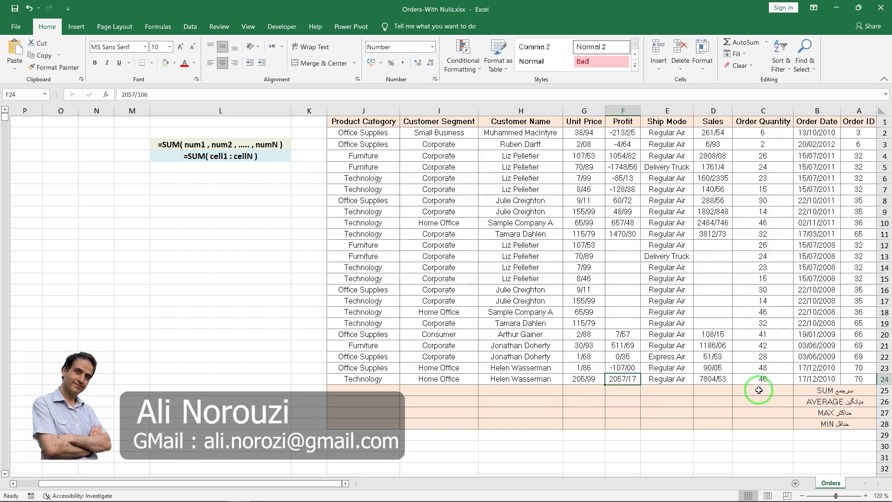
mouse_move(759, 390)
mouse_down()
mouse_move(744, 392)
mouse_move(750, 331)
mouse_move(671, 389)
mouse_move(767, 398)
mouse_up()
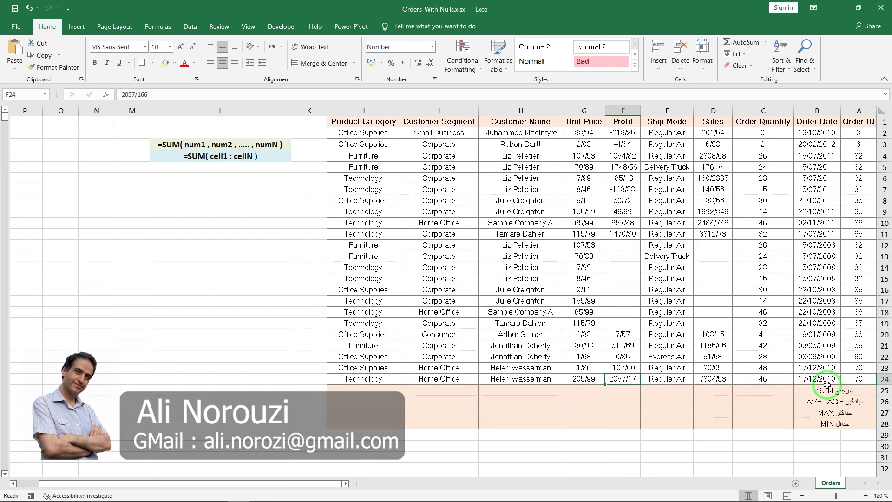
- Enter =SUM(C2:C24) in C25 to total Order Quantity as 633, then select the summary rows C25:J28
click(769, 391)
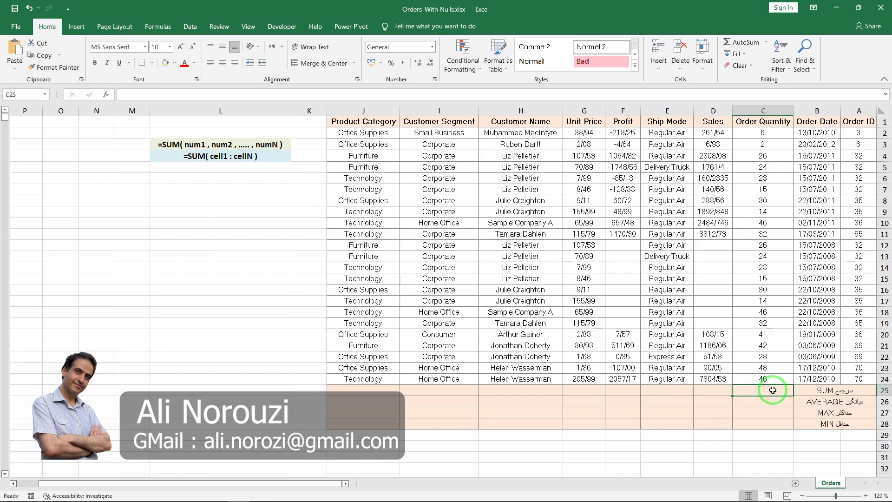
text(=)
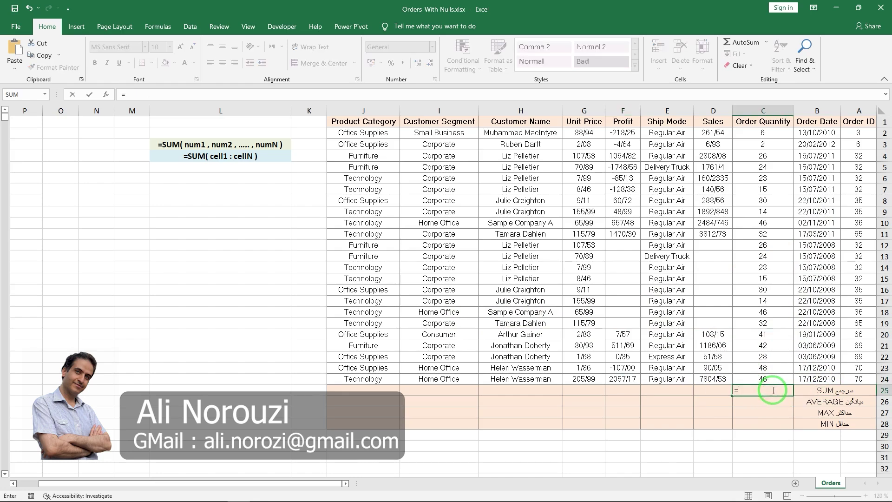
text(sum)
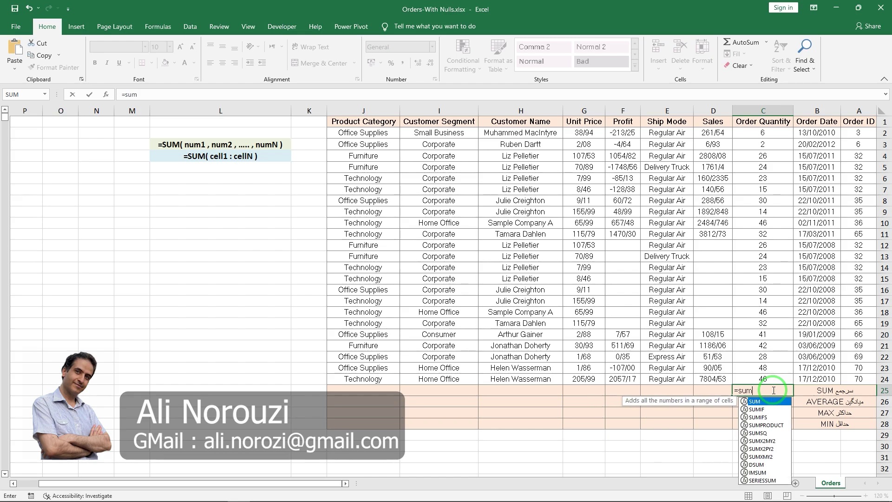
key(Tab)
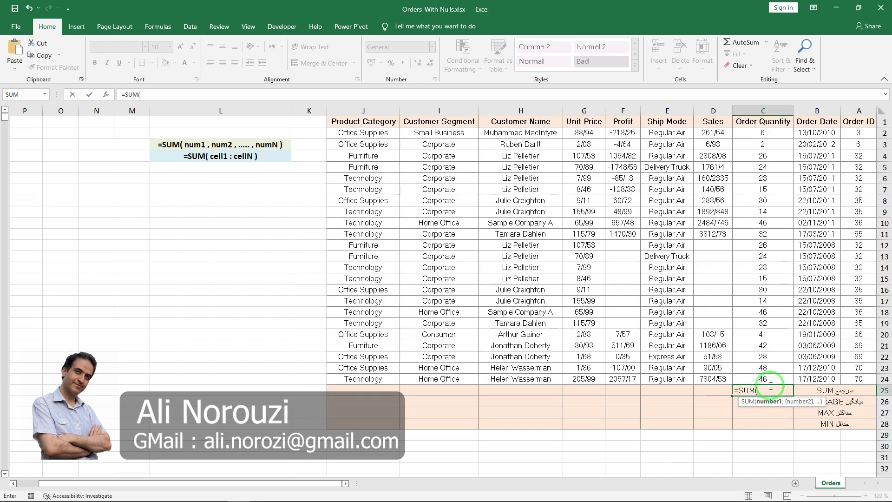
click(757, 132)
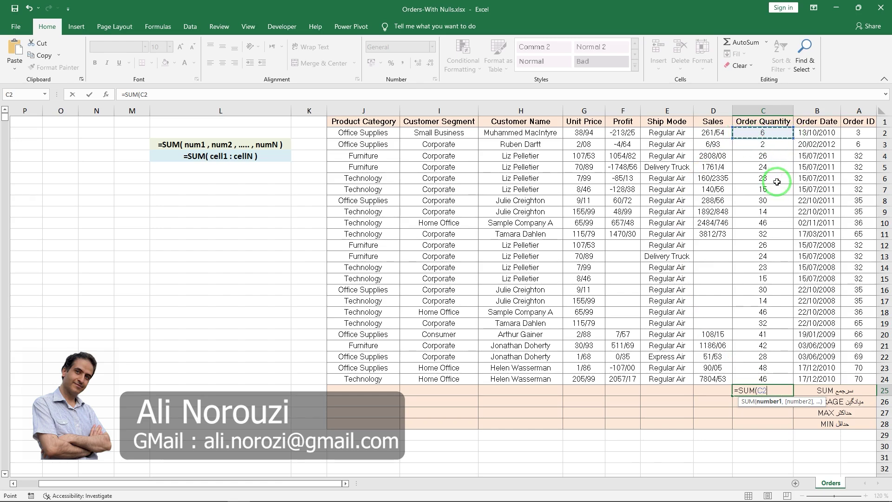
key(F8)
click(767, 377)
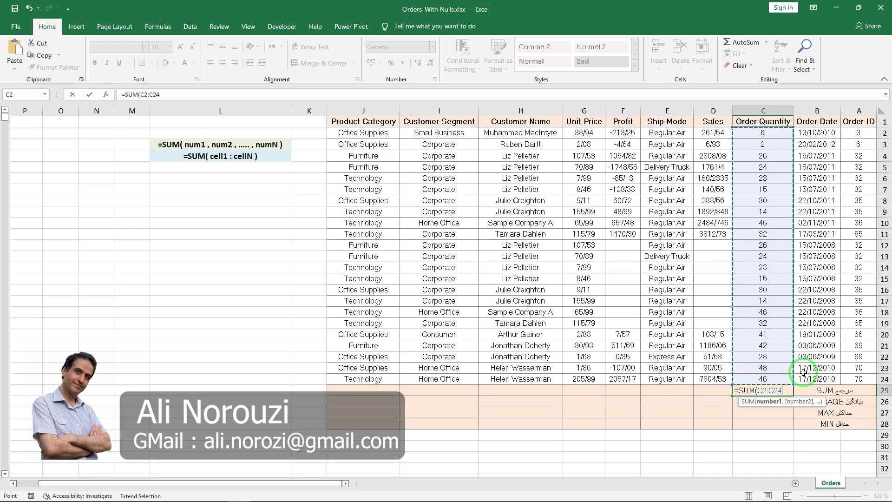
text())
key(Return)
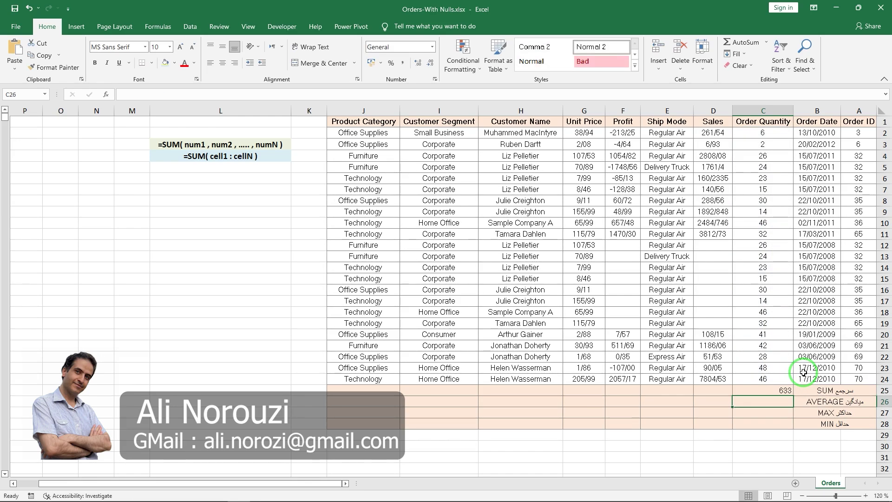
drag(762, 391, 363, 424)
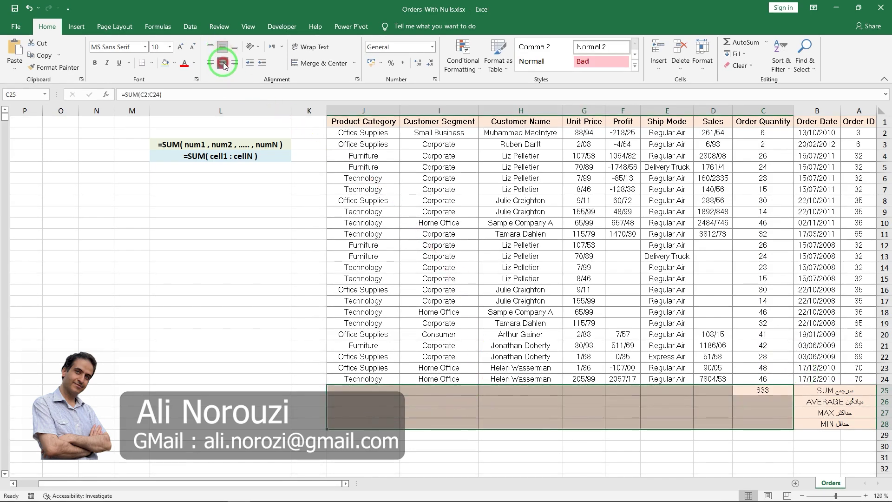
click(744, 392)
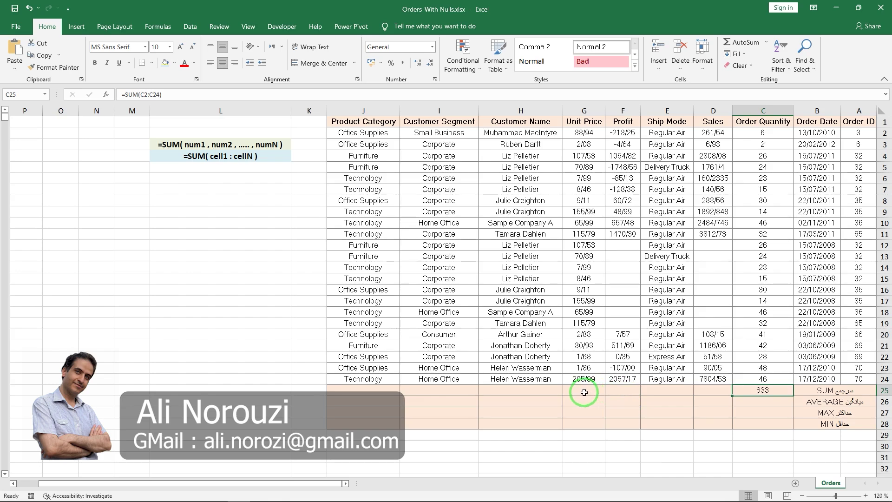
click(585, 392)
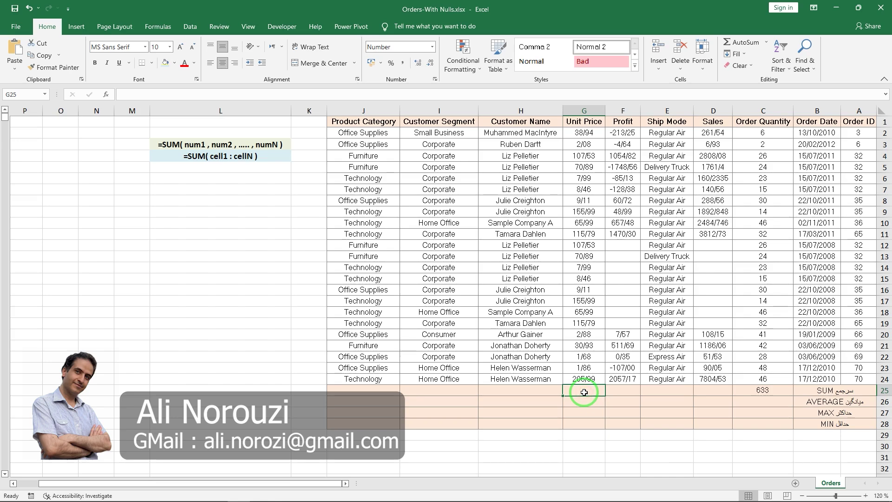
drag(739, 30, 123, 64)
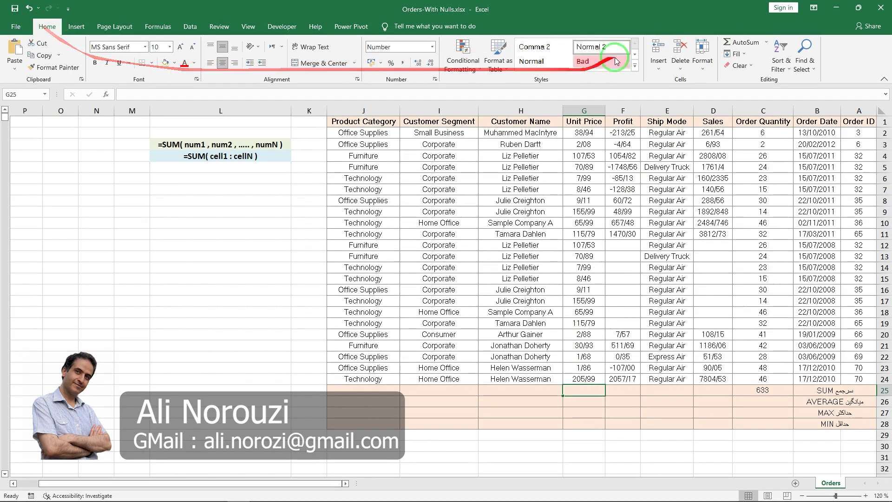
click(767, 43)
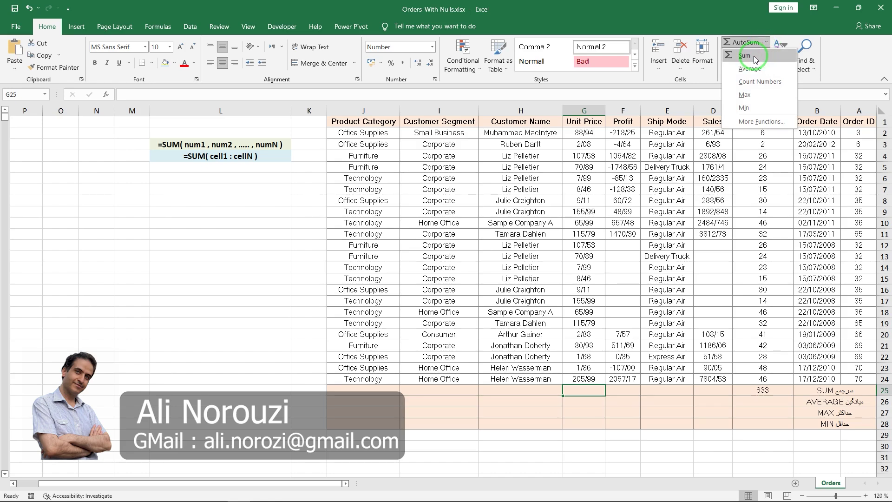
click(754, 58)
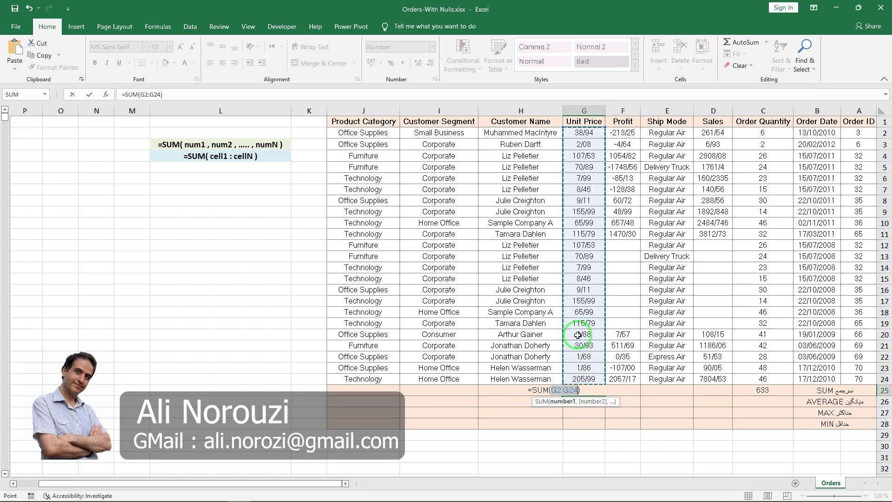
drag(577, 333, 573, 196)
drag(584, 133, 584, 379)
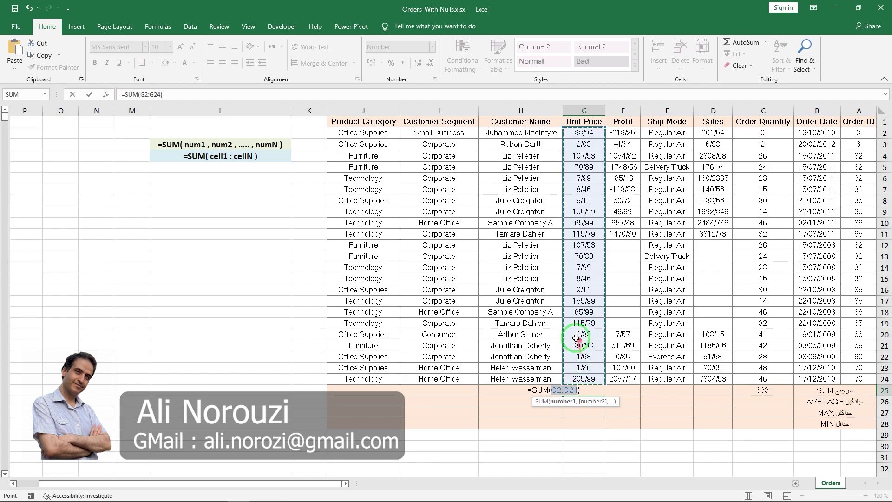
drag(574, 321, 573, 281)
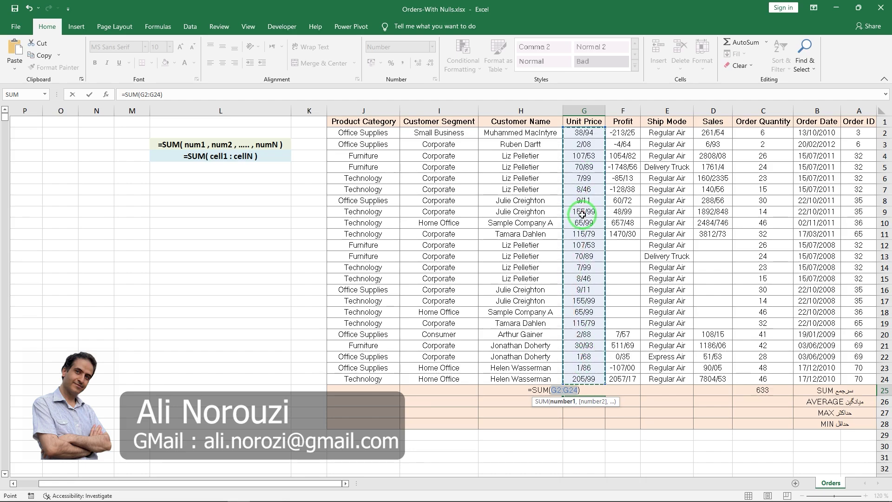
mouse_move(582, 214)
mouse_down()
mouse_move(575, 224)
mouse_move(596, 195)
mouse_up()
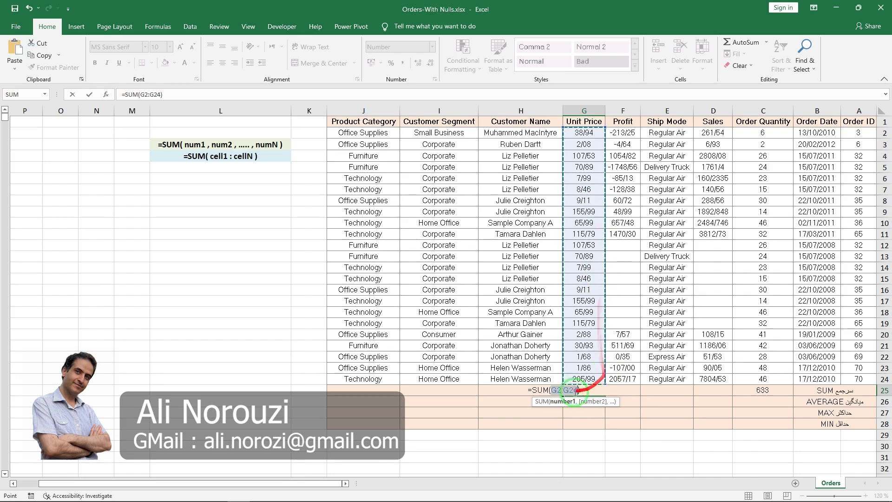
drag(557, 385, 577, 177)
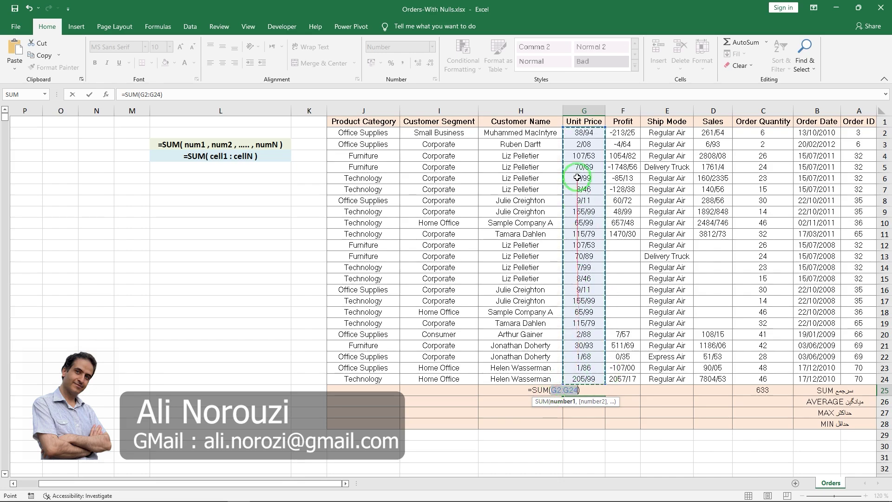
mouse_move(579, 132)
mouse_down()
mouse_move(583, 374)
mouse_move(617, 387)
mouse_up()
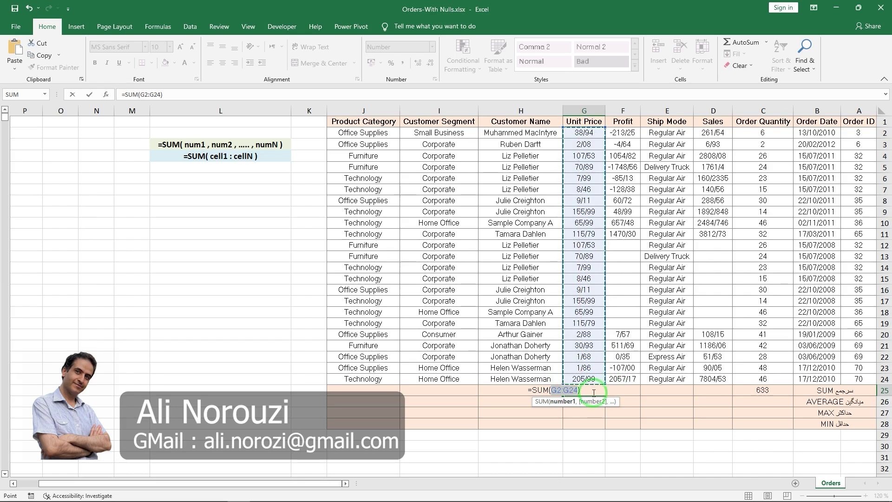
key(Return)
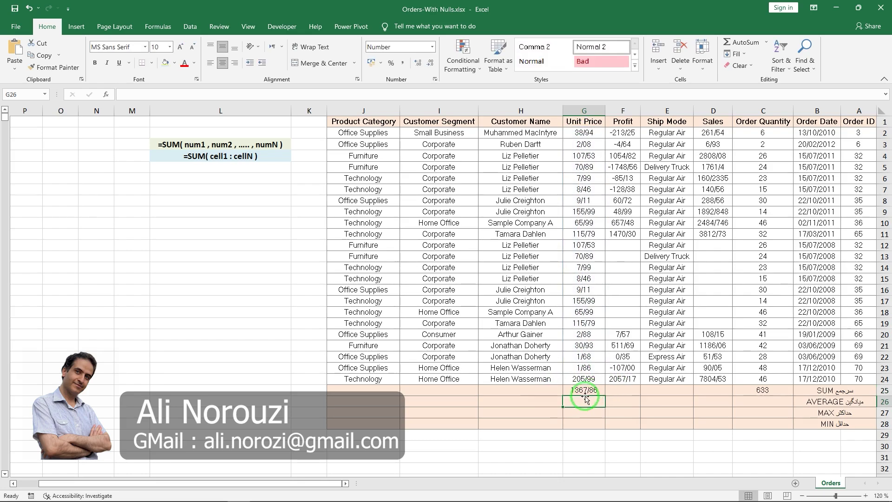
mouse_move(624, 390)
mouse_down()
mouse_move(623, 276)
mouse_move(627, 395)
mouse_up()
- Insert an AutoSum in F25 over F2:F24 for the Profit total of 3582/12
click(625, 392)
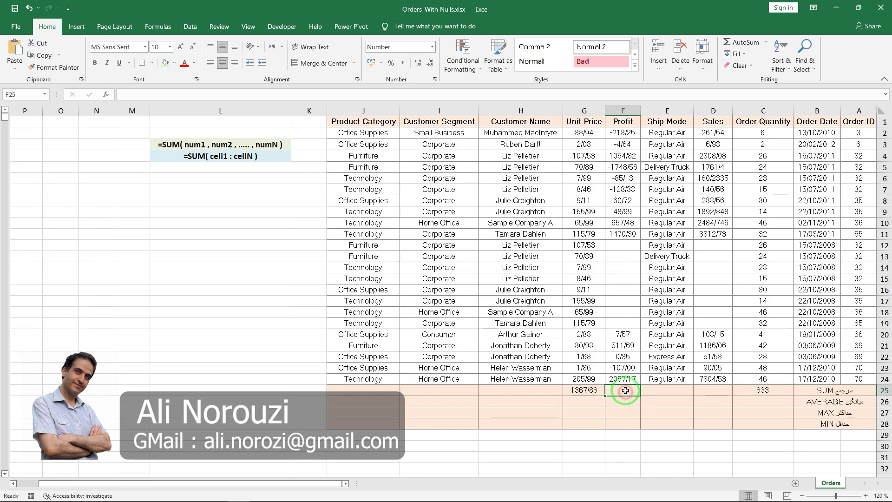
click(767, 43)
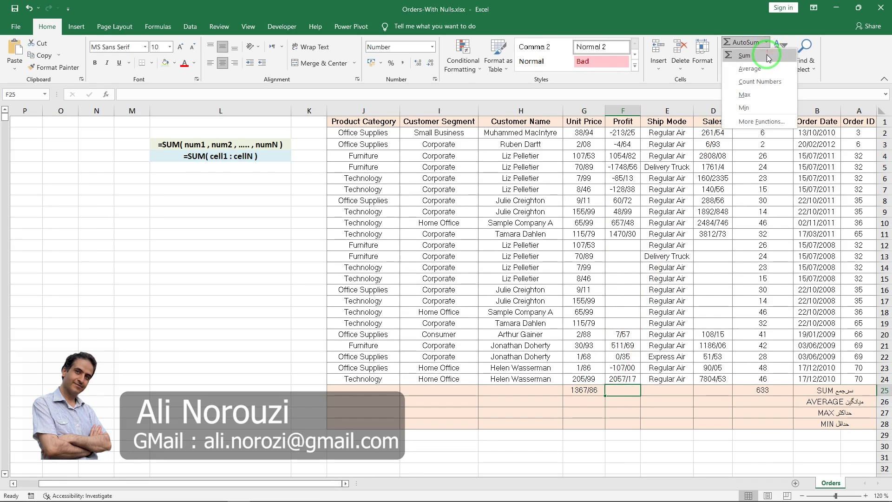
click(766, 55)
drag(763, 59, 644, 303)
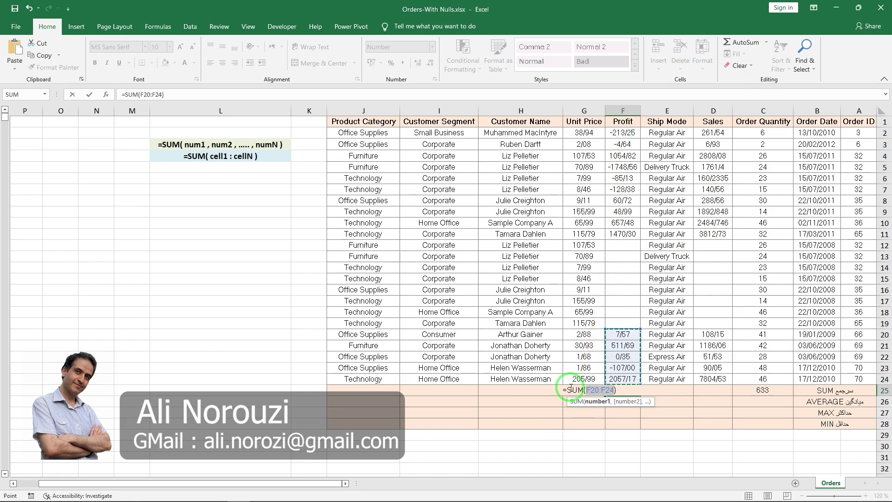
click(619, 132)
drag(620, 133, 617, 379)
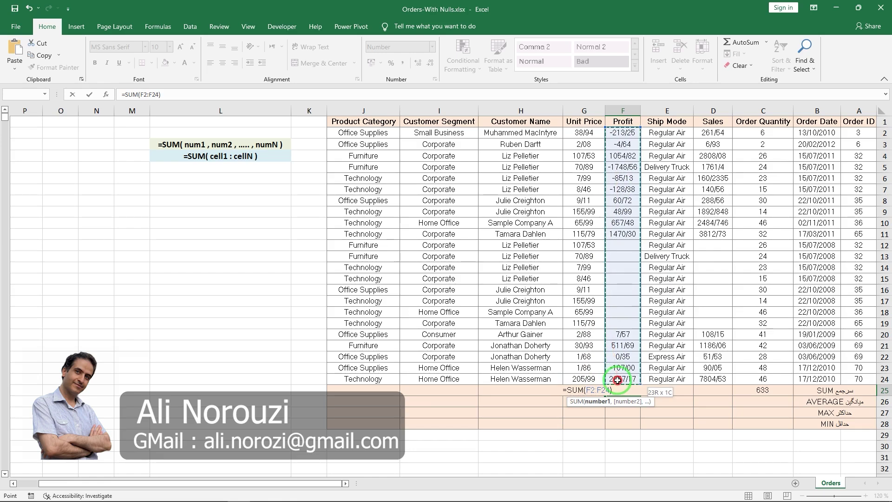
key(Return)
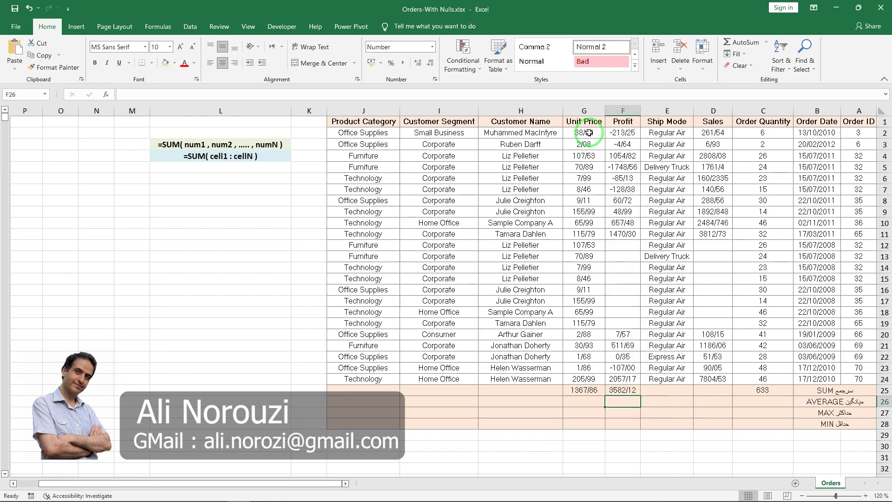
- Select the Unit Price values to check their sum in the status bar
drag(584, 132, 584, 378)
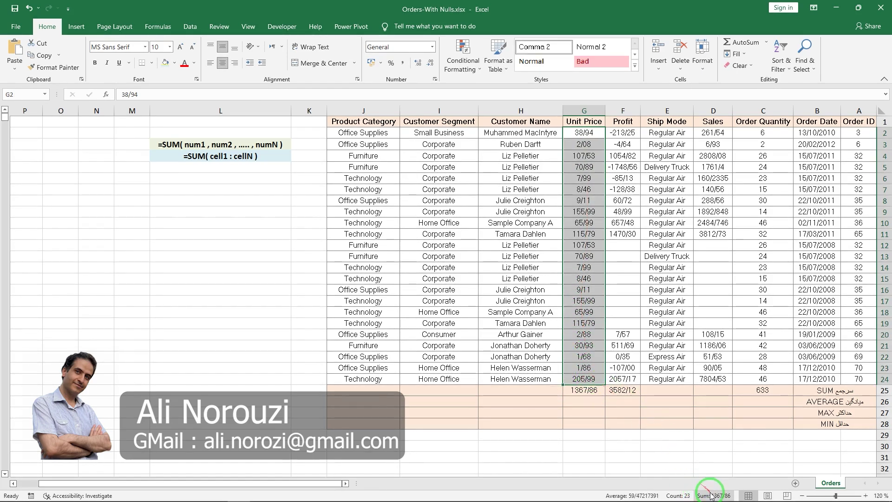
click(726, 497)
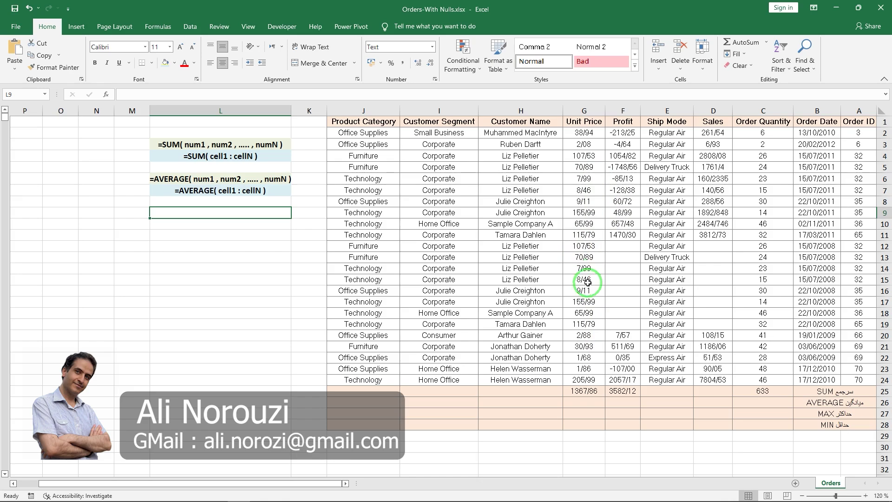
- Enter =AVERAGE(C2:C24) in C26, giving the Order Quantity average 27/52173913
drag(583, 281, 602, 197)
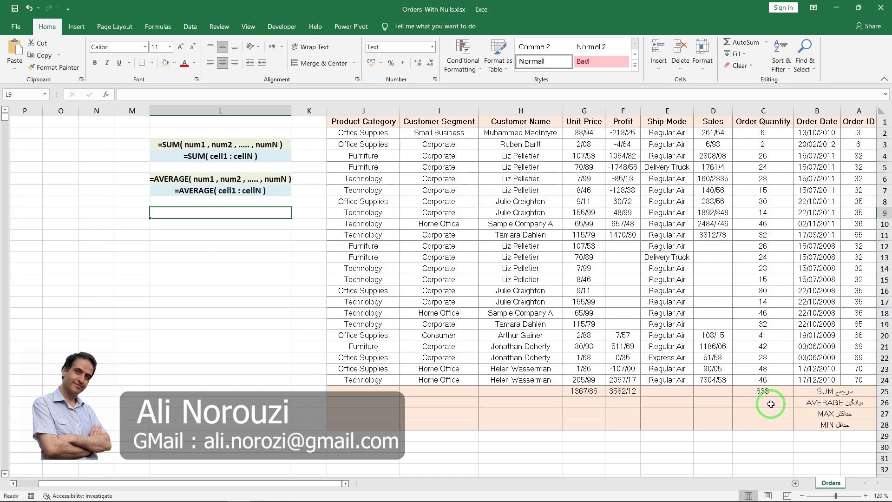
click(771, 403)
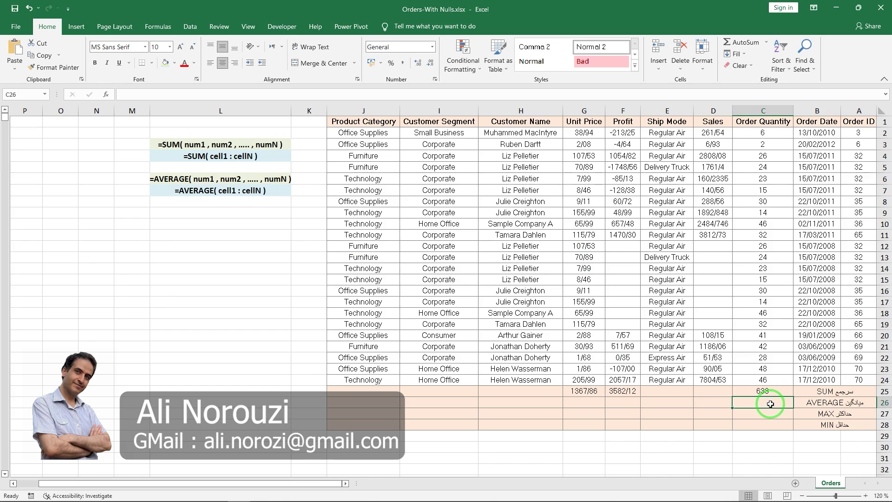
text(=A)
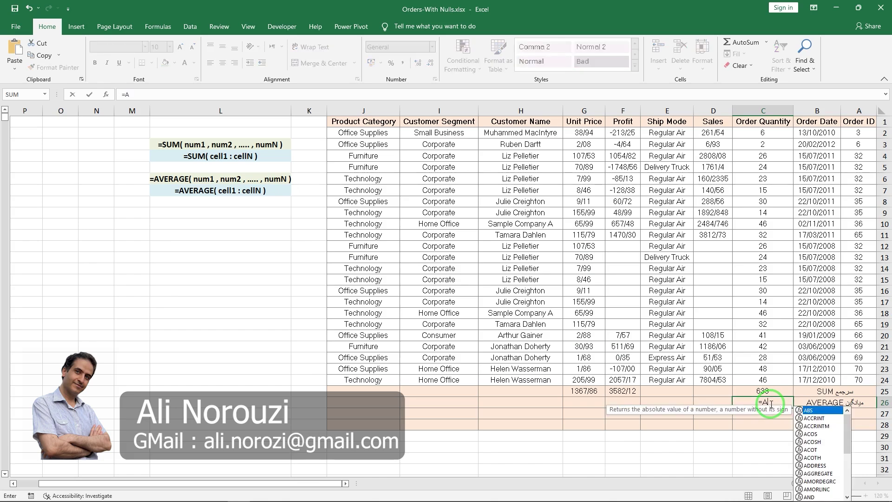
text(ve)
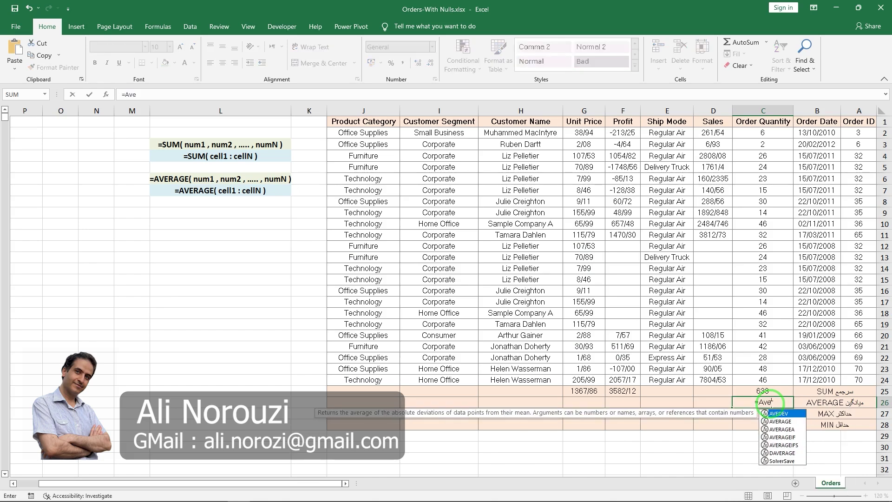
text(r)
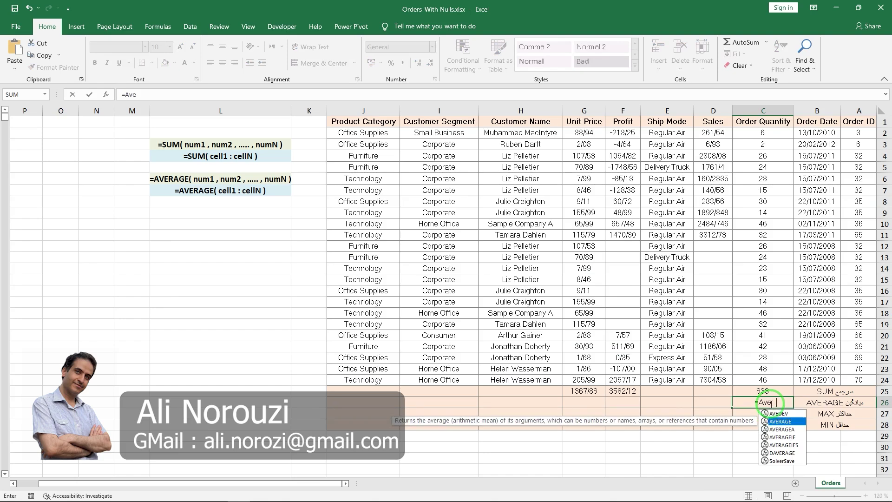
key(Tab)
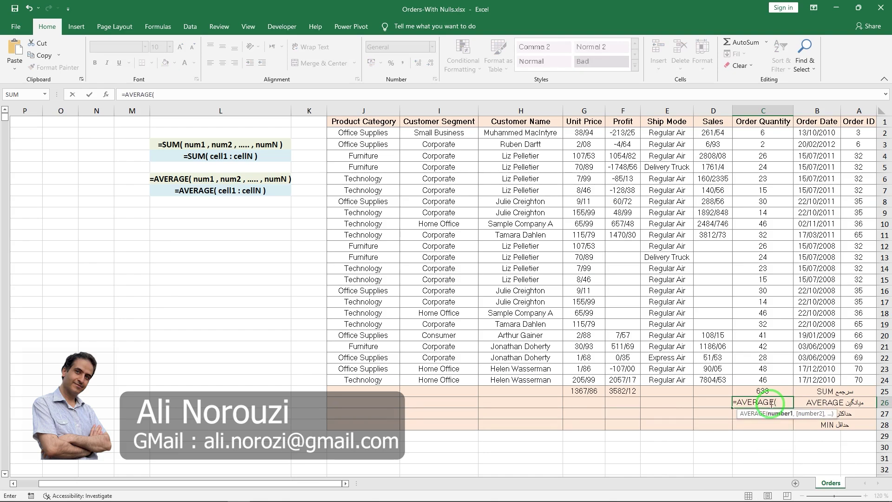
click(764, 133)
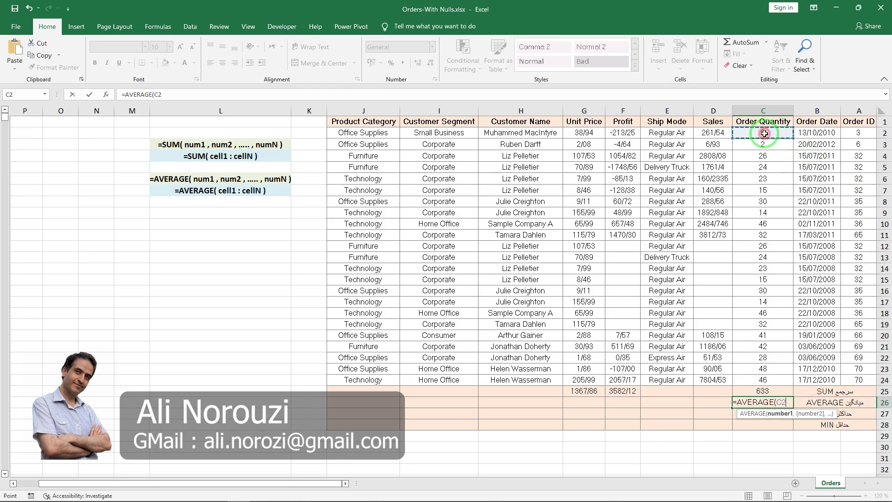
key(F8)
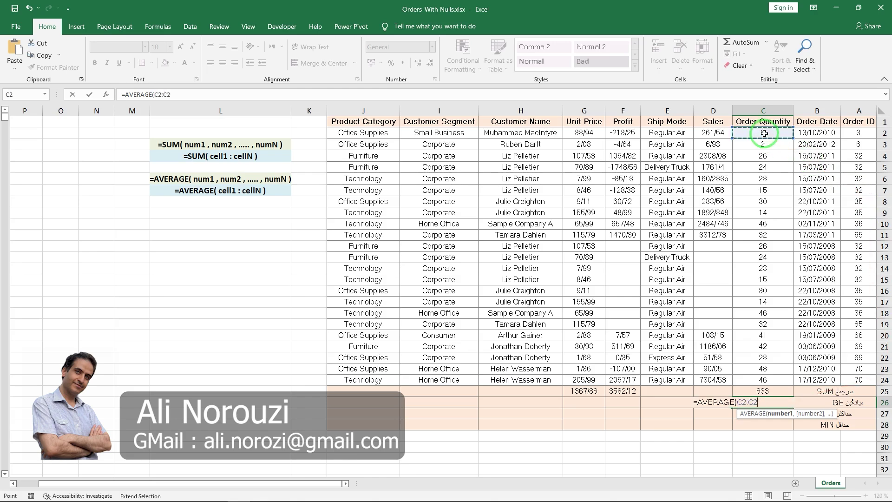
click(757, 380)
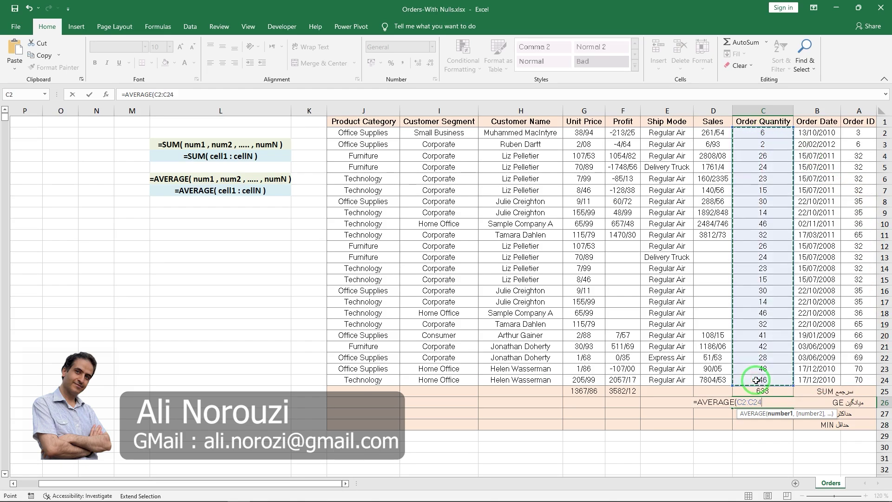
text())
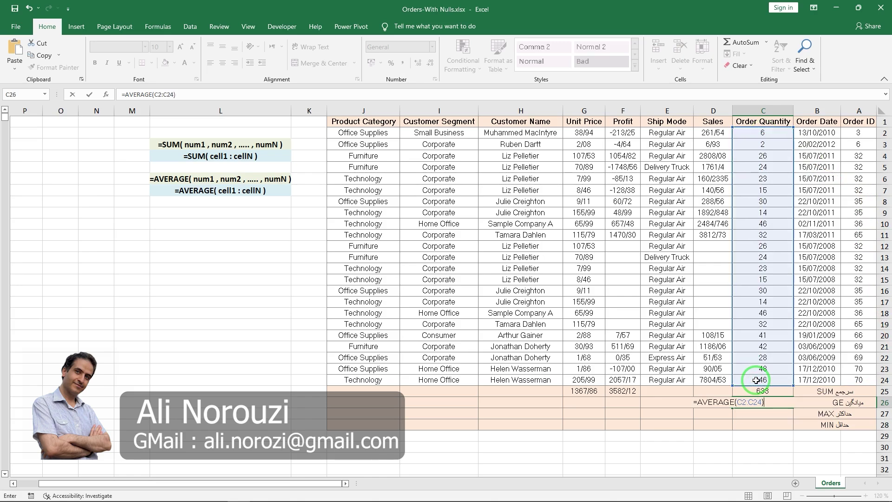
key(Return)
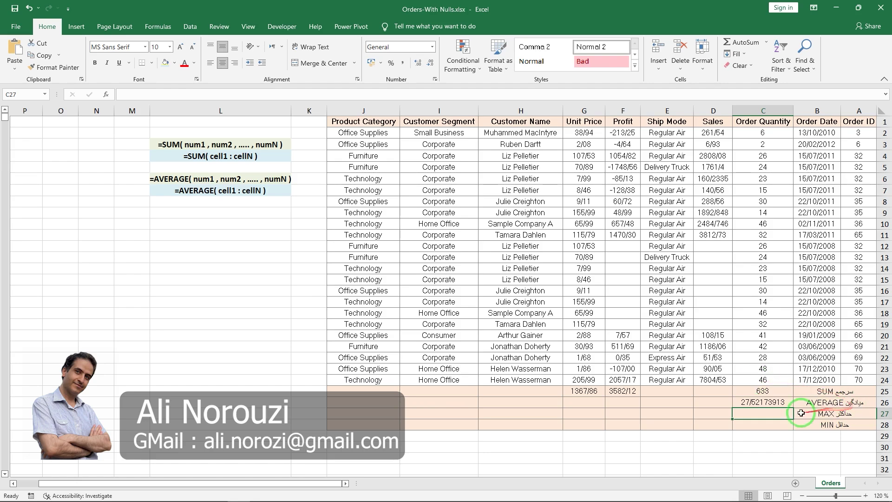
- Format C26 as Number with 2 decimals and a 1000 separator, so it shows 27/52
click(750, 407)
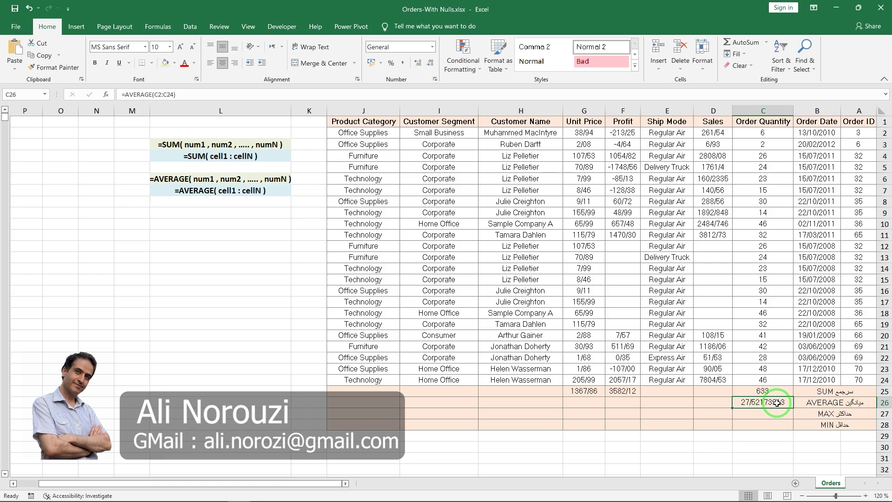
mouse_move(777, 402)
mouse_down()
mouse_move(767, 413)
mouse_move(375, 426)
mouse_up()
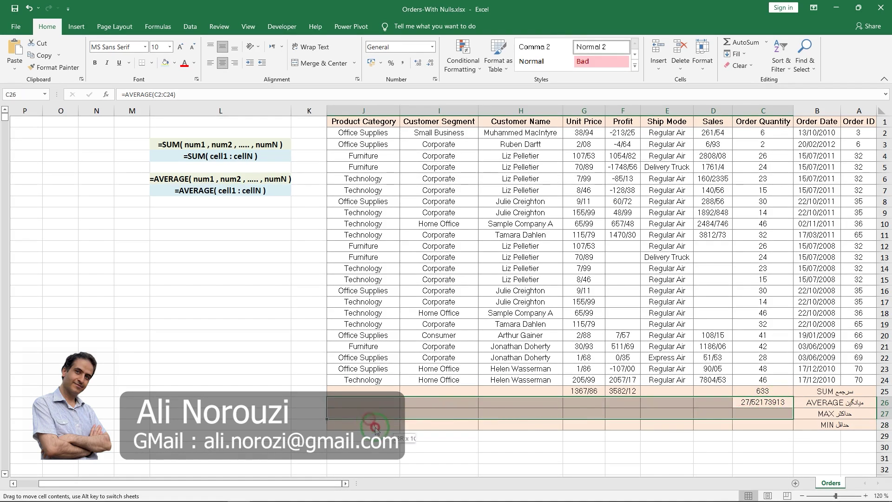
key(ctrl+z)
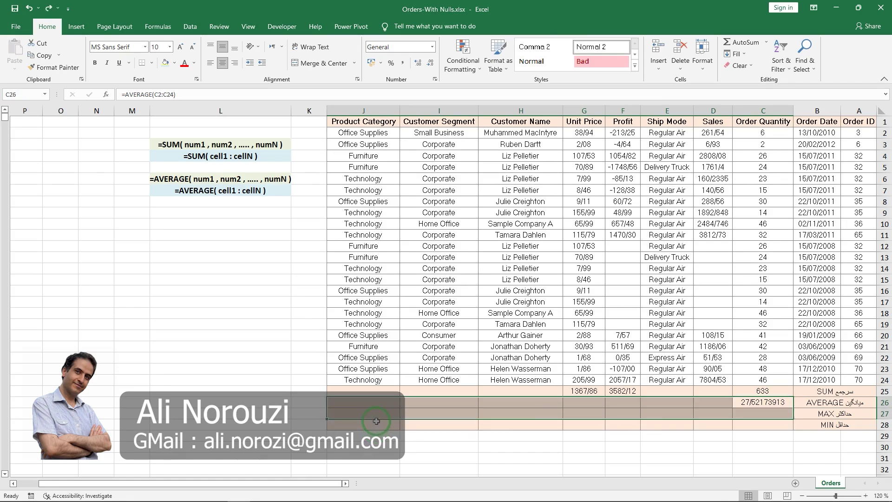
right_click(749, 402)
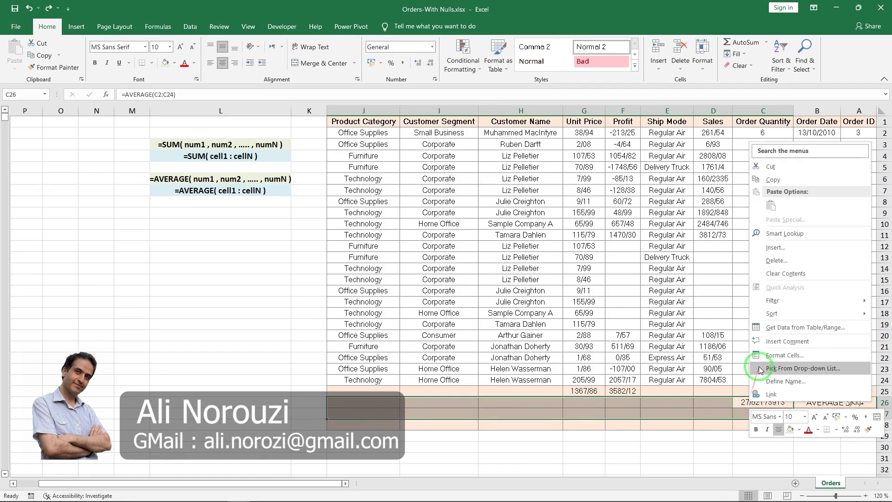
click(777, 355)
click(685, 263)
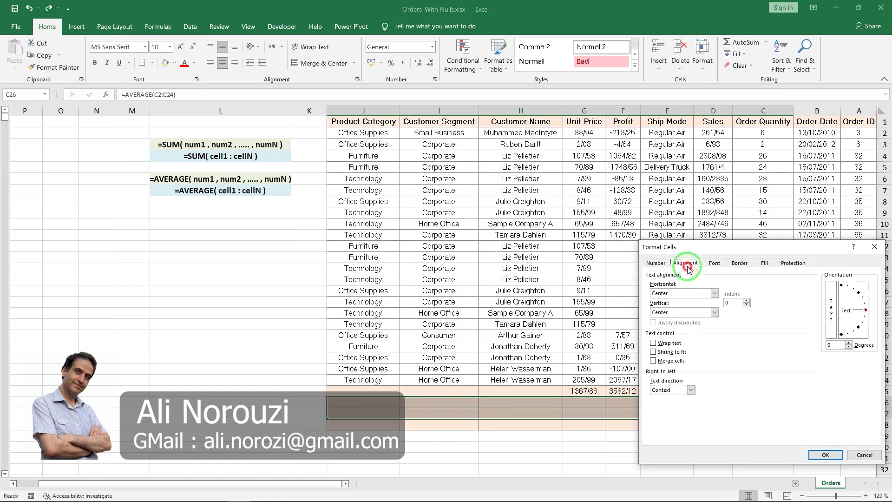
click(656, 262)
click(658, 289)
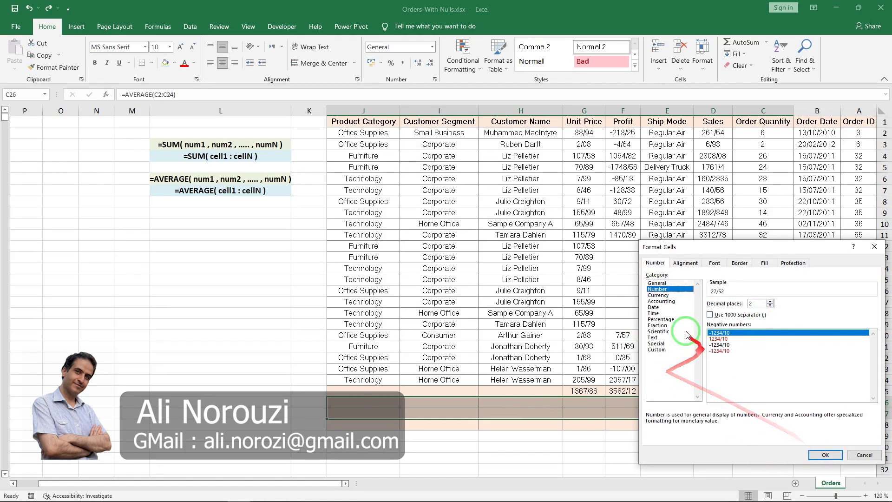
click(711, 315)
click(816, 455)
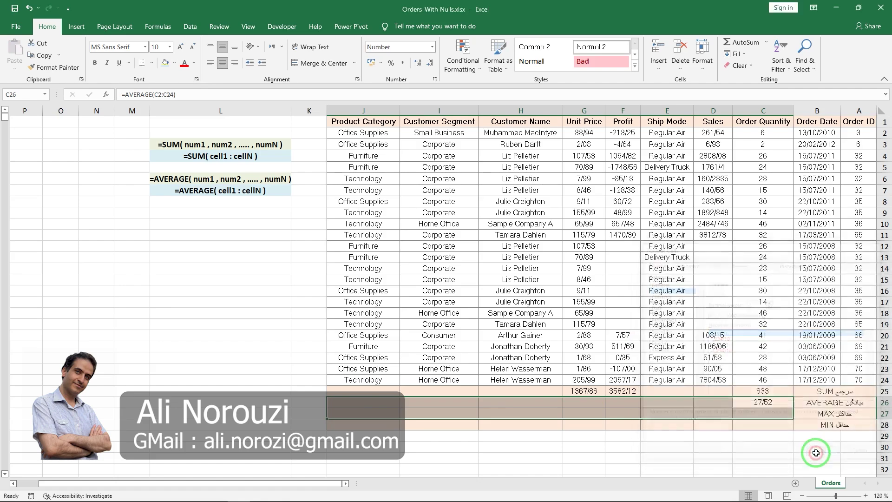
click(762, 412)
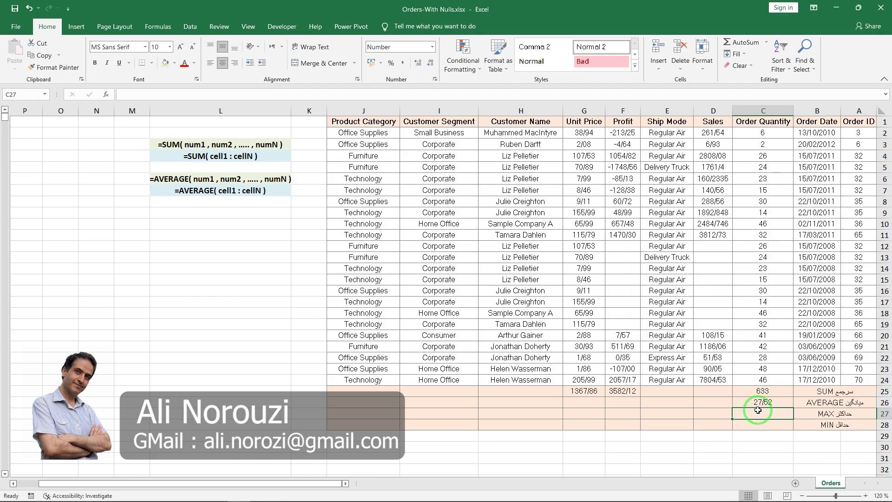
- Insert an AutoSum Average over G2:G24 in G26, showing the Unit Price average 59/47
click(594, 402)
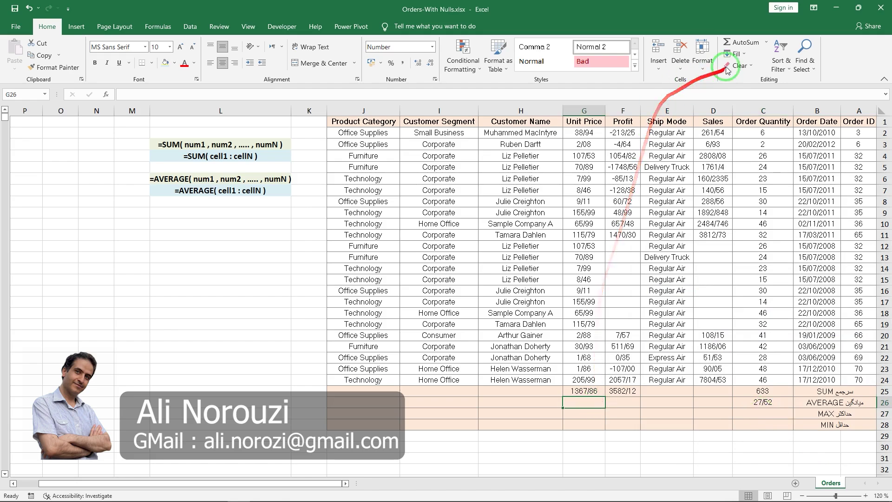
click(767, 43)
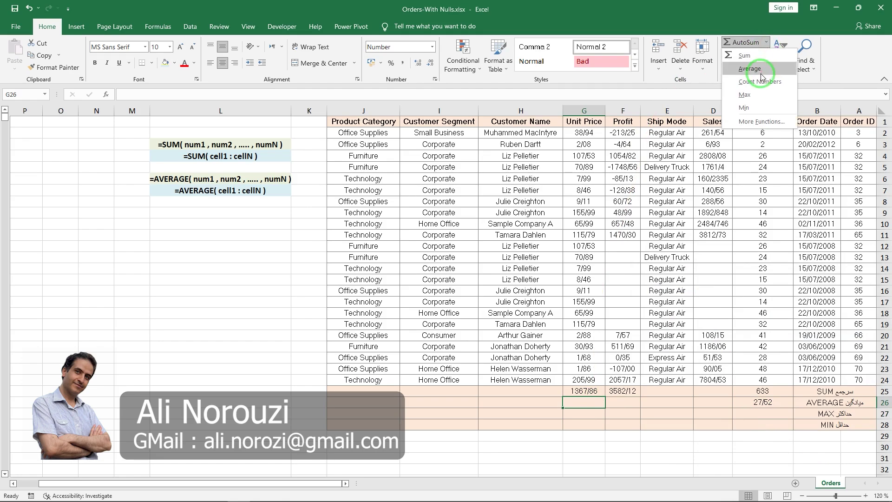
click(762, 73)
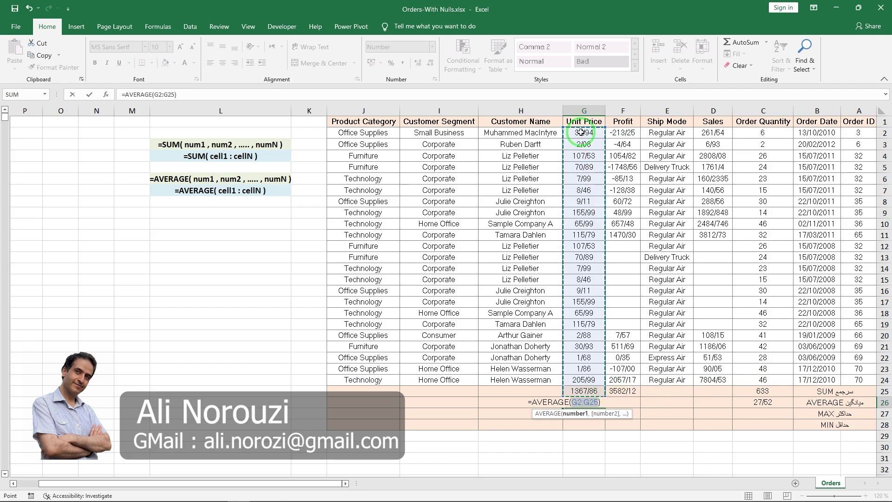
drag(584, 134, 583, 377)
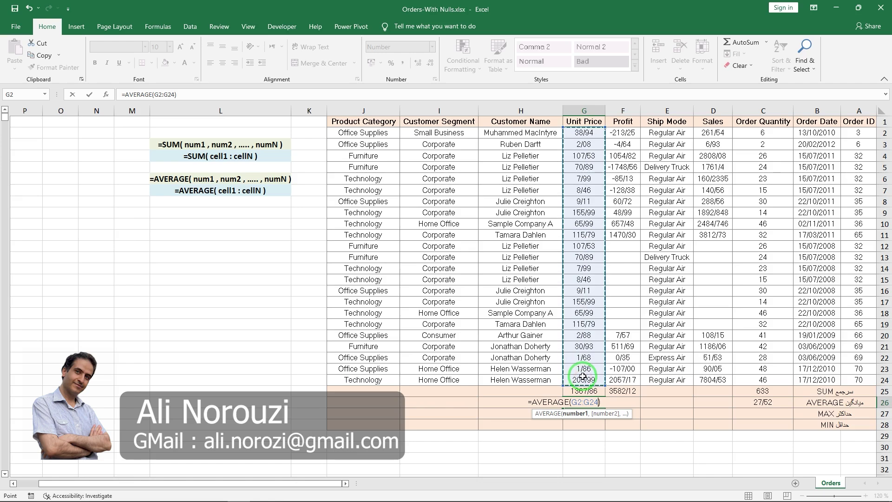
key(Return)
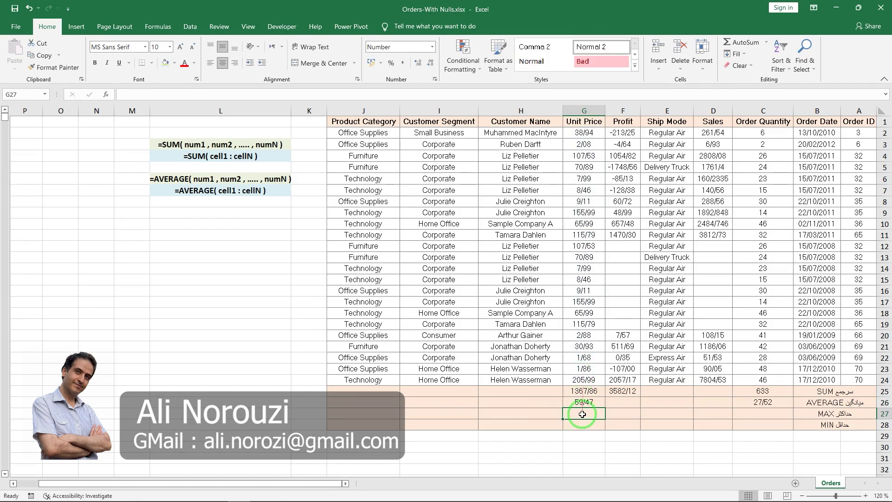
click(620, 403)
- Insert an AutoSum Average in F26 and correct its range to F2:F24, showing 238/81
click(768, 43)
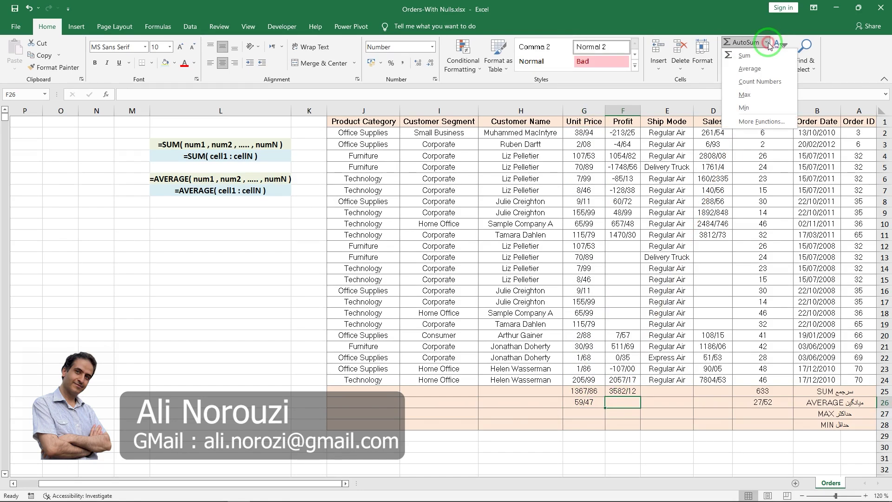
click(771, 69)
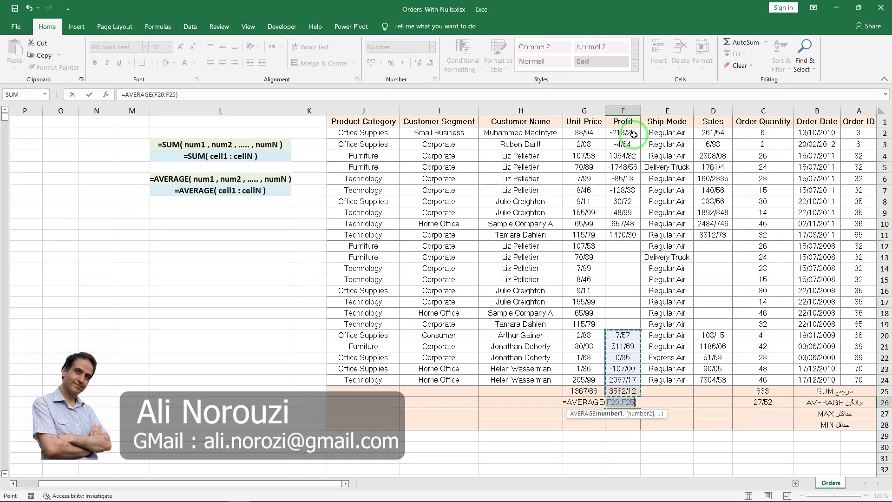
click(614, 403)
double_click(618, 403)
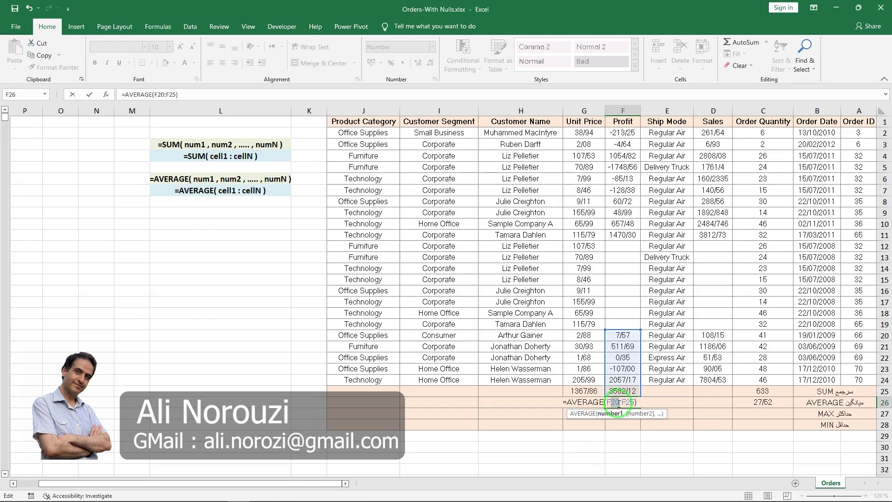
text(F2)
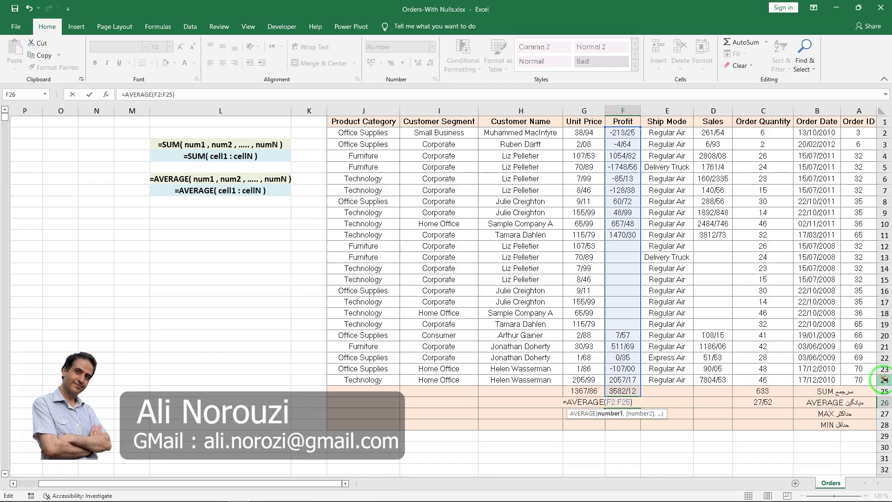
text(4)
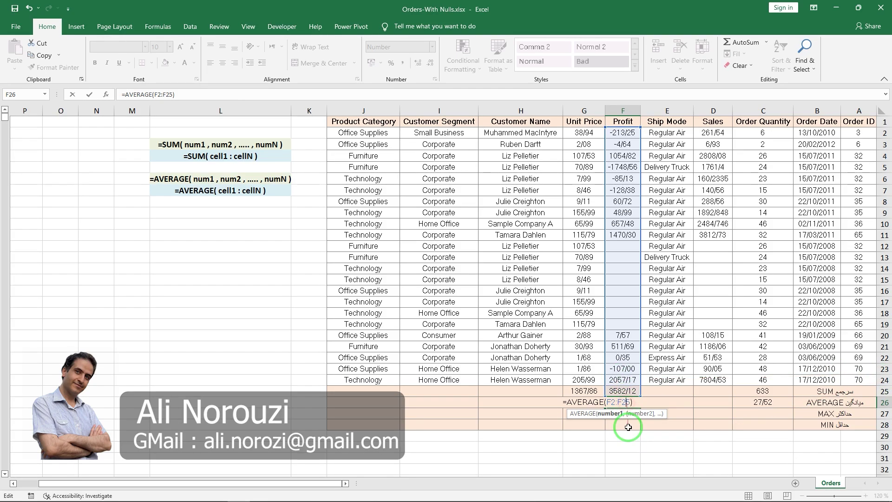
key(Delete)
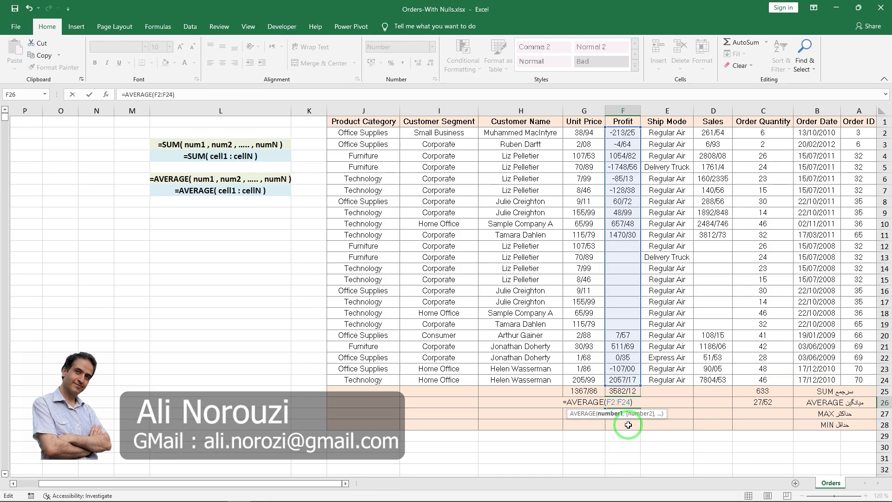
key(Return)
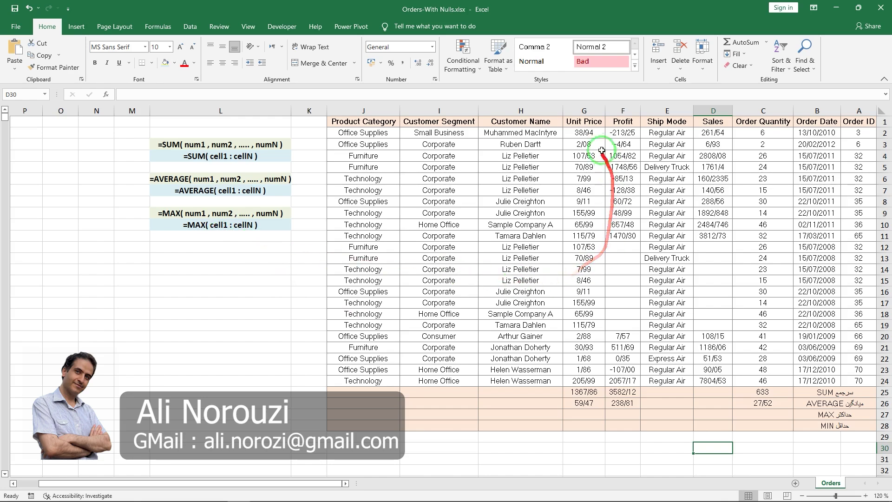
click(593, 135)
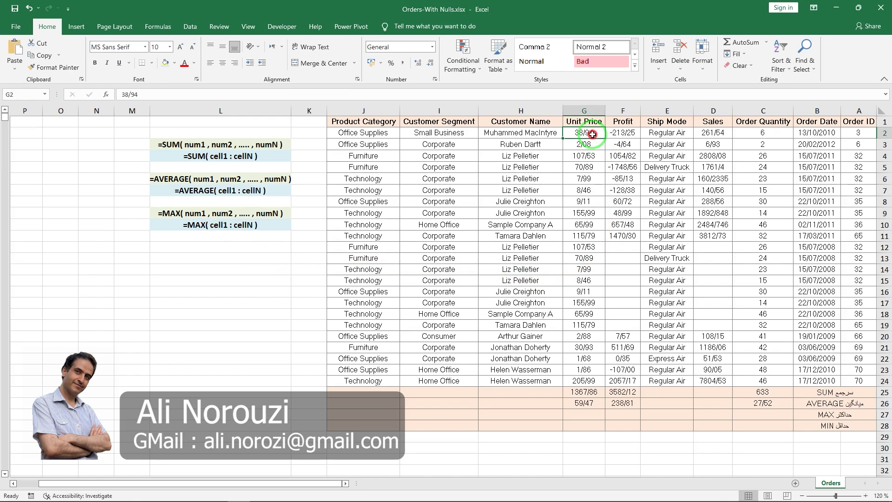
drag(593, 134, 583, 380)
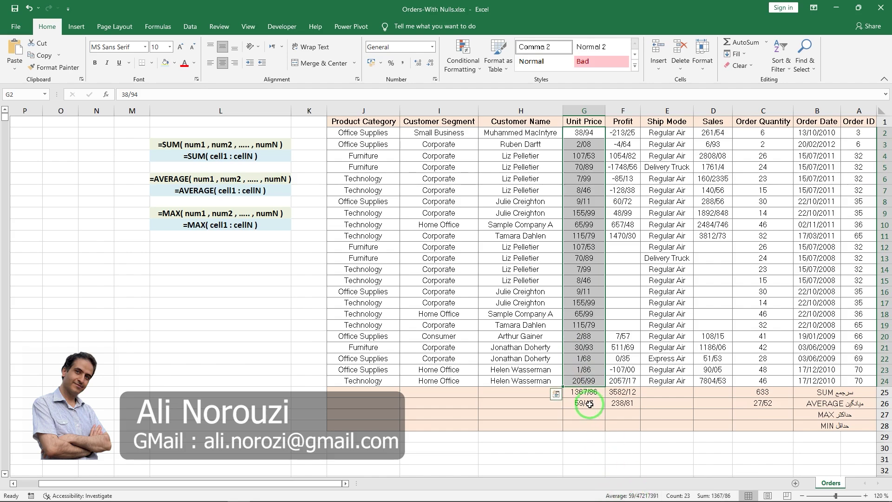
click(743, 415)
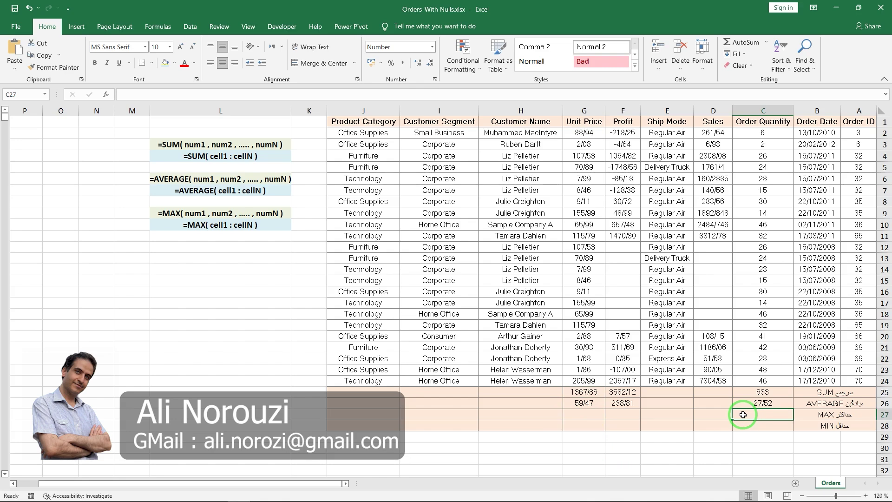
- Enter =MAX(C2:C24) in C27, showing the Order Quantity maximum 48/00
text(=m)
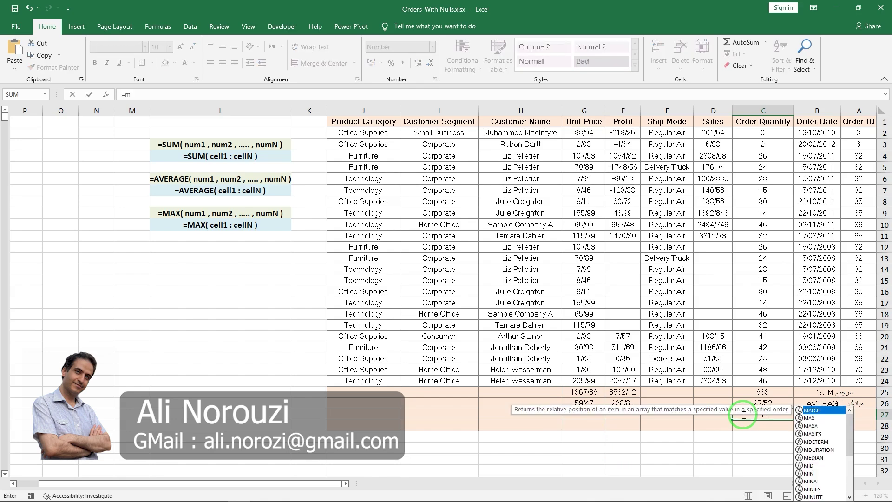
text(ax)
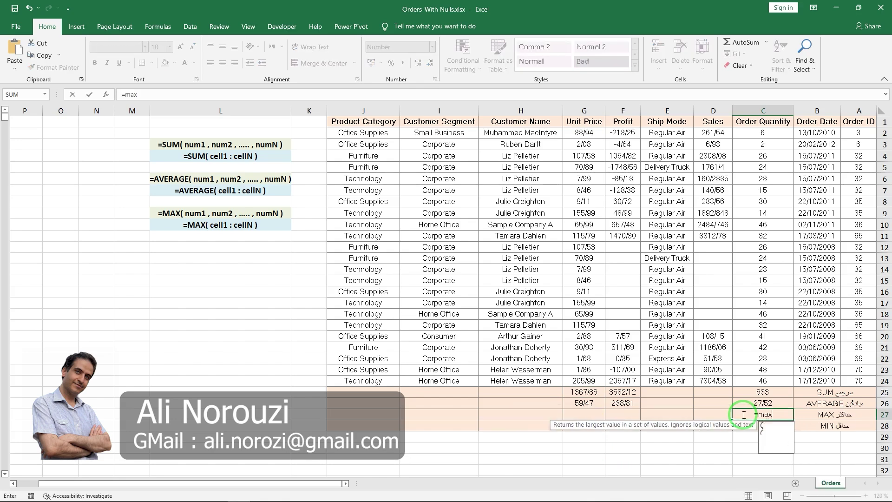
key(Tab)
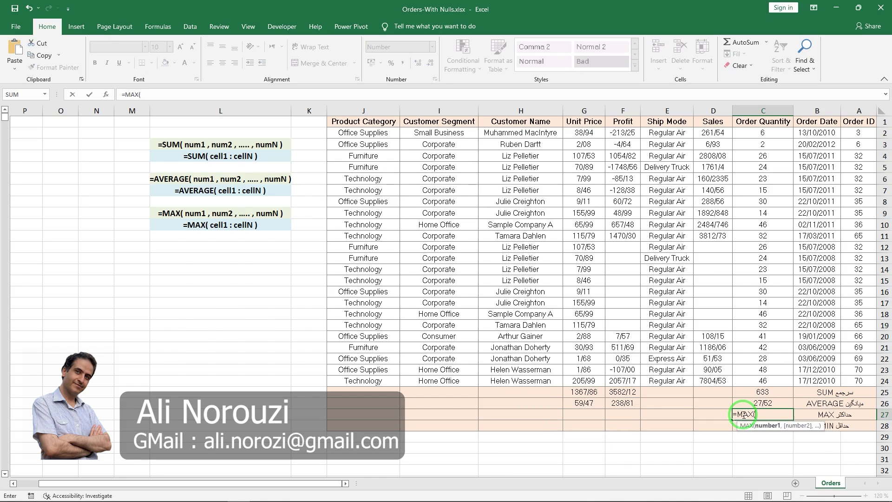
click(759, 135)
key(F8)
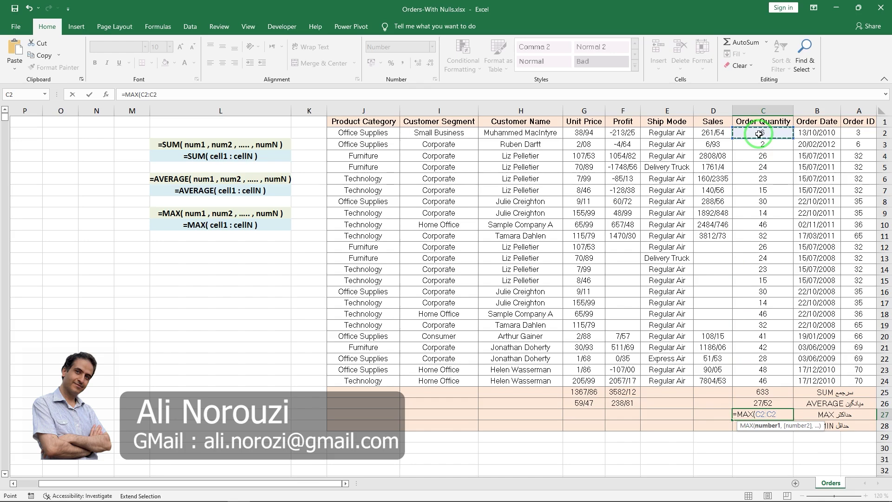
click(765, 381)
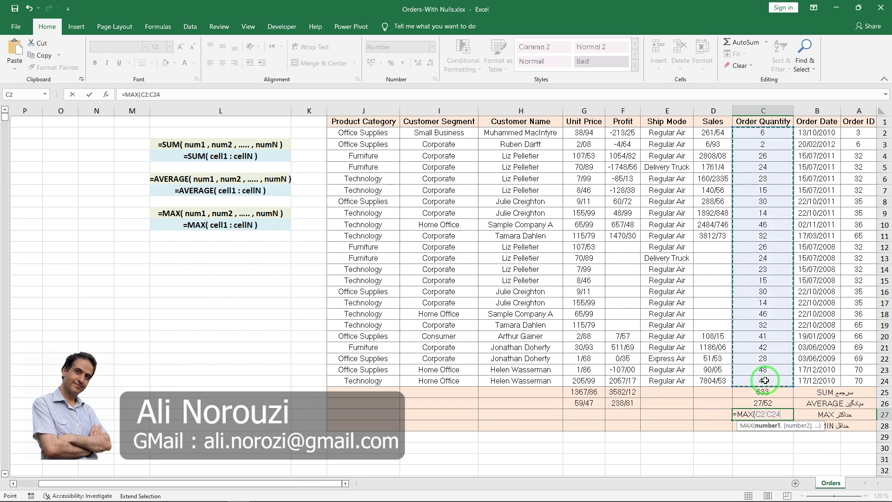
text())
key(Return)
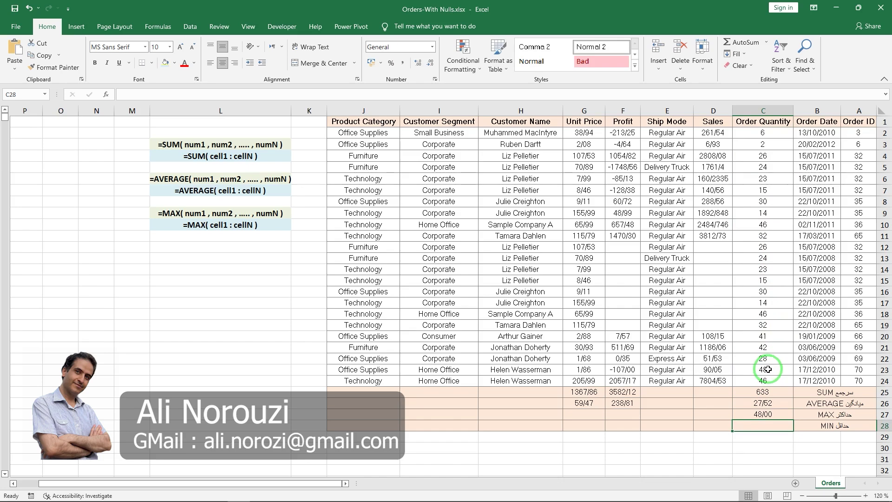
- Insert an AutoSum Max in G27 with range G2:G24, giving the Unit Price maximum 205/99
click(594, 414)
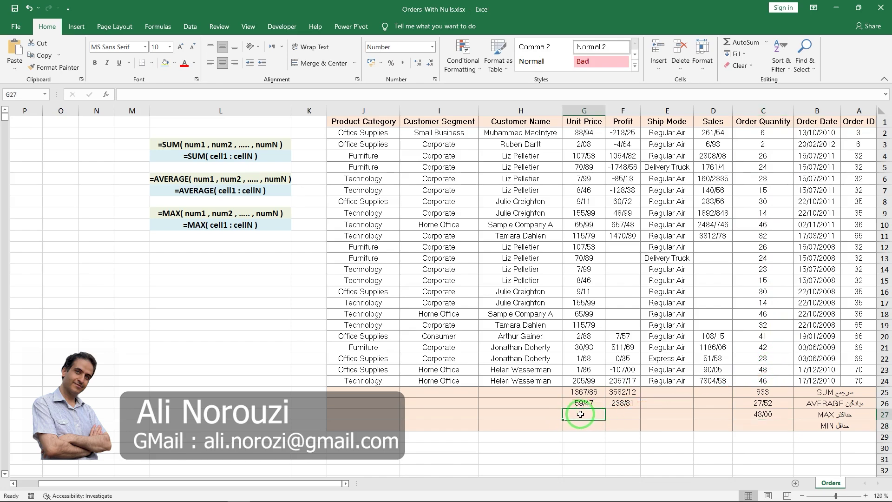
drag(576, 413, 678, 179)
click(766, 43)
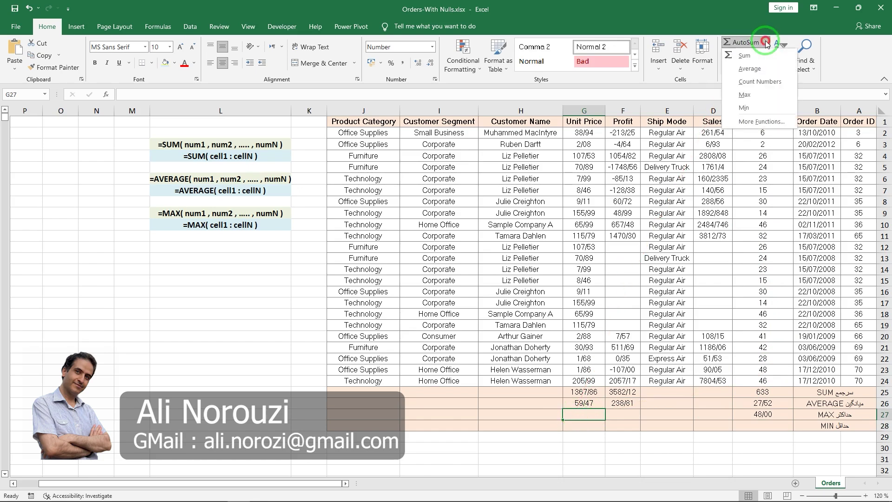
click(746, 95)
mouse_move(536, 260)
mouse_down()
mouse_move(584, 156)
mouse_move(584, 375)
mouse_up()
click(590, 134)
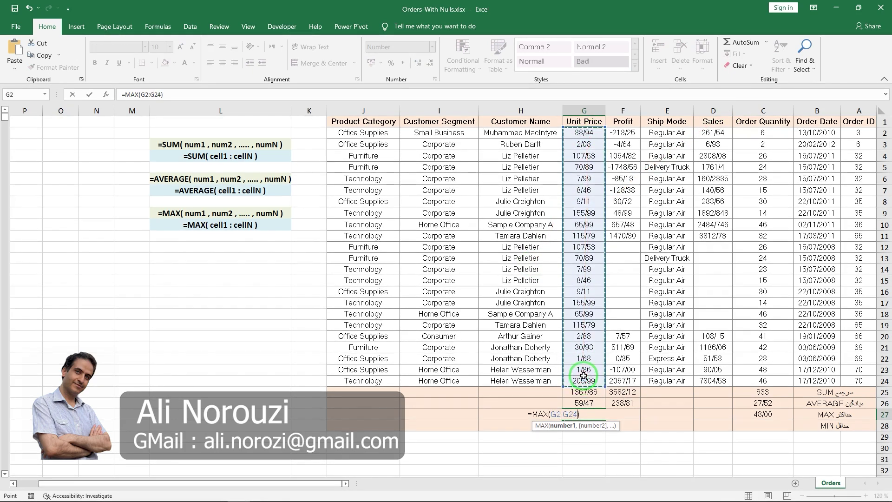
key(Return)
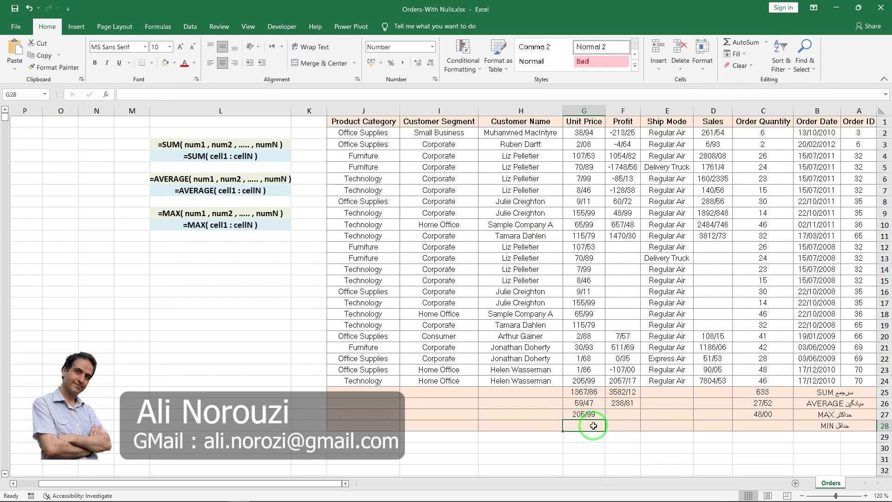
click(619, 413)
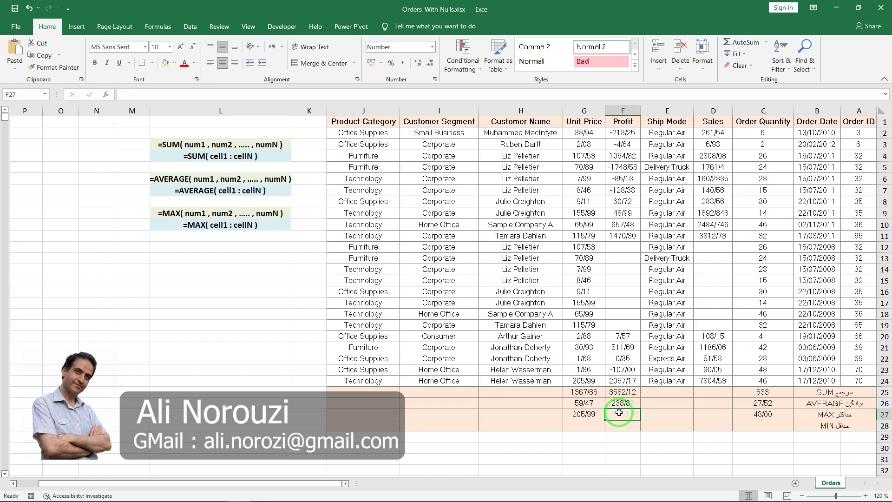
- Enter =MAX(F3,F5,F8,F11,F21) in F27, returning the Profit maximum 1,470/30
text(=ma)
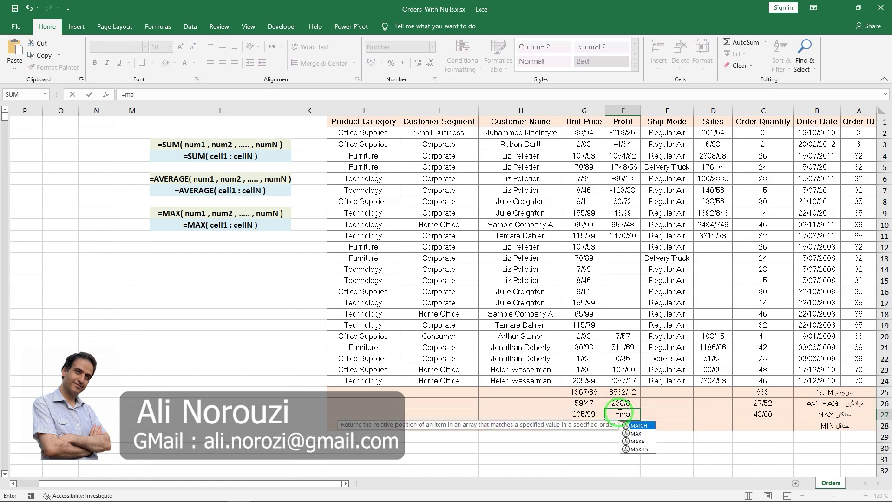
text(x)
key(Tab)
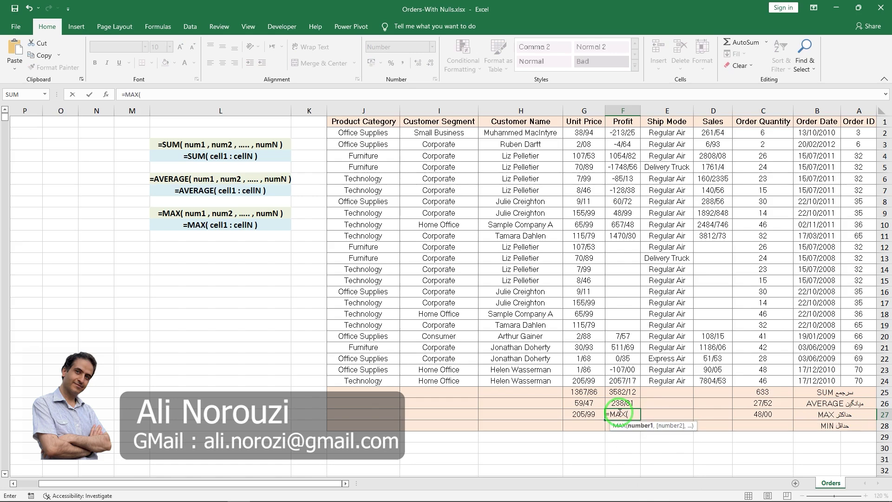
click(622, 145)
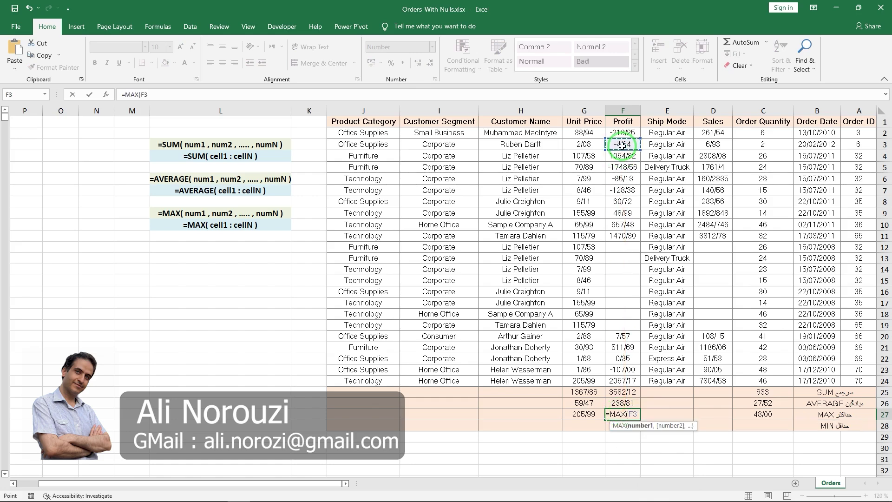
text(,)
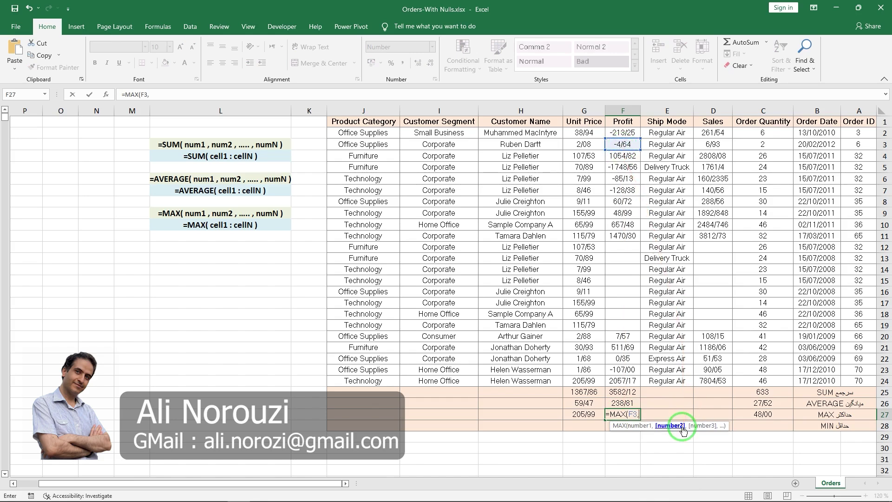
click(626, 169)
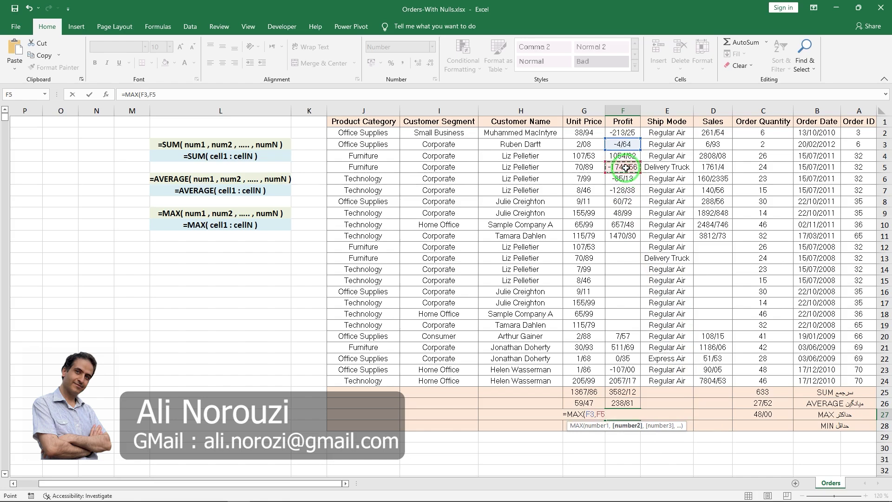
text(,)
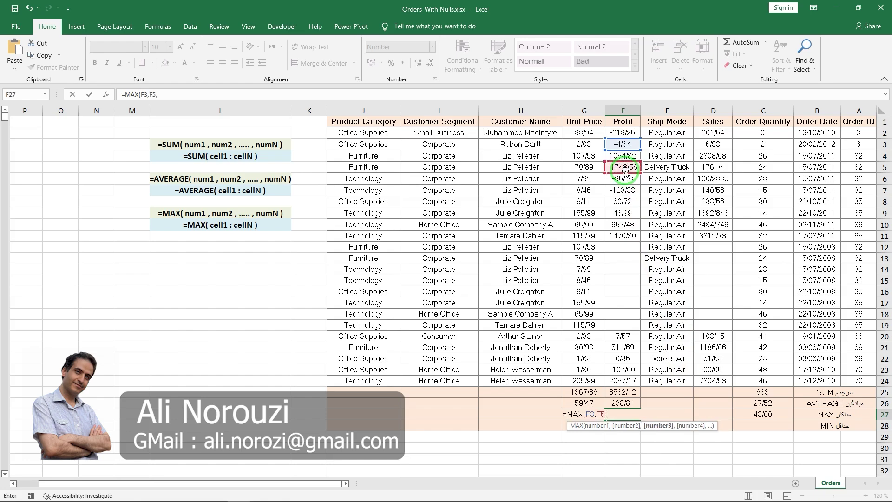
click(618, 202)
text(,)
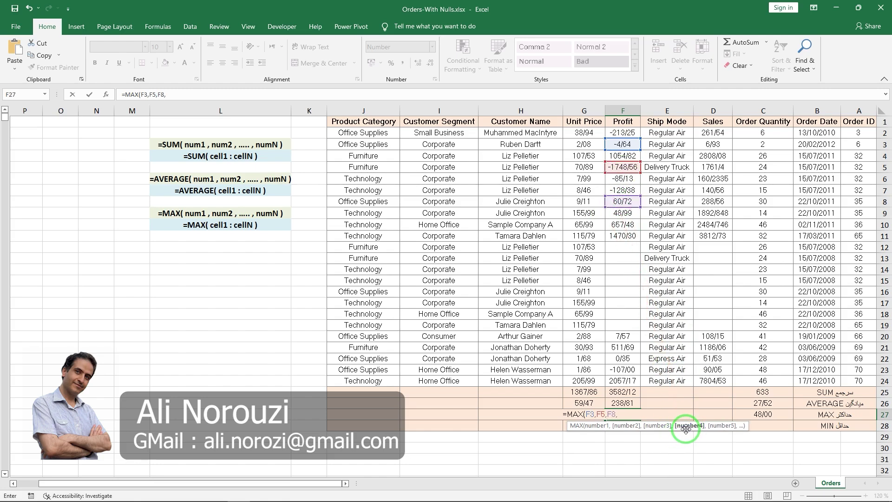
click(626, 236)
text(,)
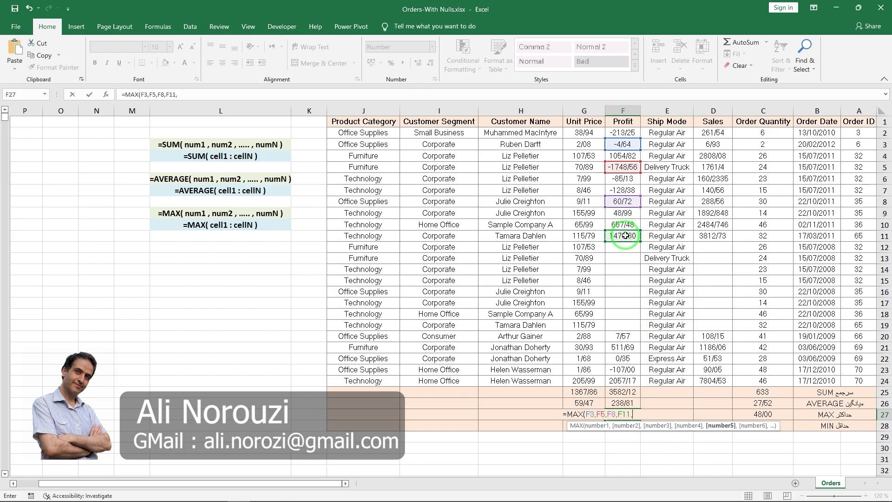
click(625, 348)
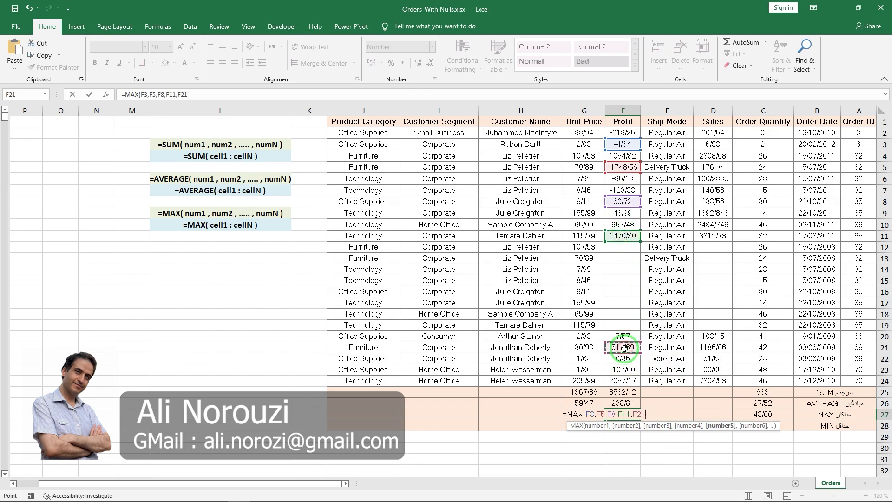
text())
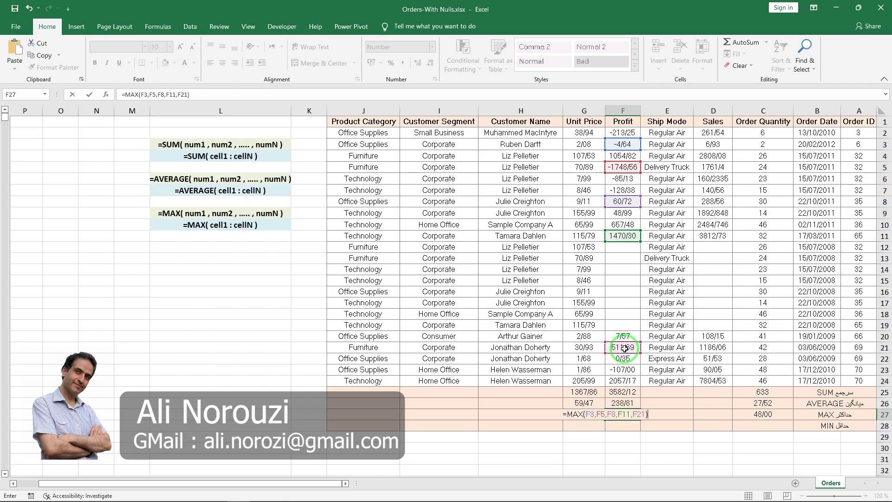
key(Return)
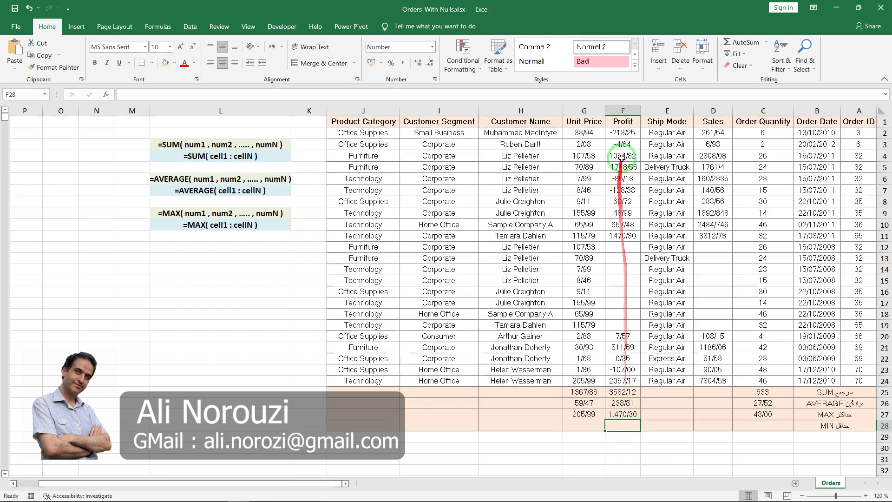
- Draw annotation marks down the Profit column and beside the MAX and MIN syntax notes in column L
drag(619, 309, 626, 404)
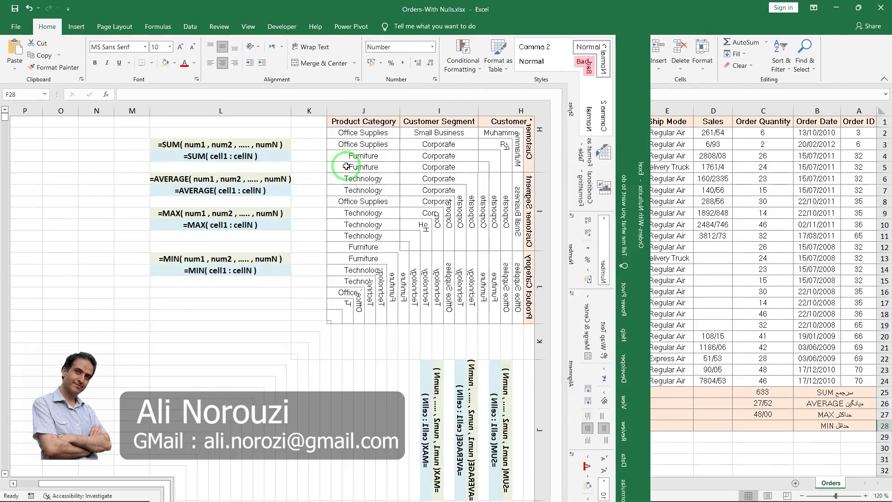
mouse_move(193, 274)
mouse_down()
mouse_move(208, 271)
mouse_move(182, 269)
mouse_up()
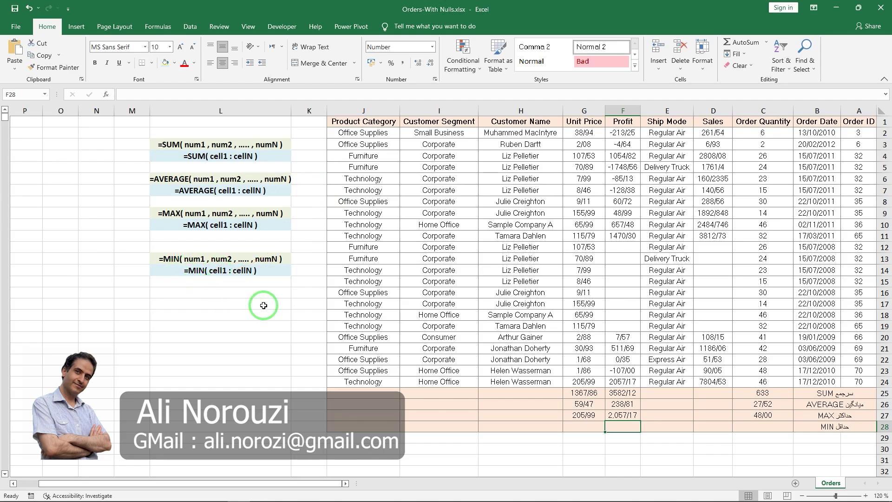
drag(250, 228, 251, 238)
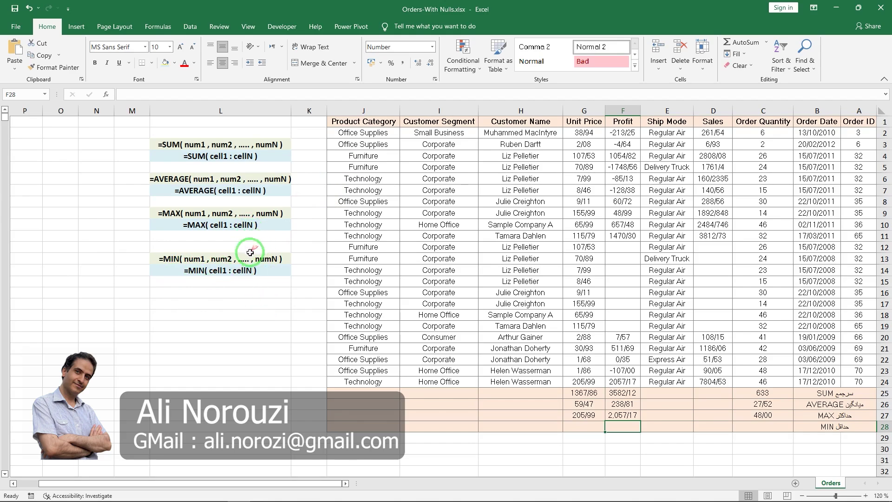
- Enter =MIN(C2:C24) in C28 so the Order Quantity minimum shows 2
click(746, 430)
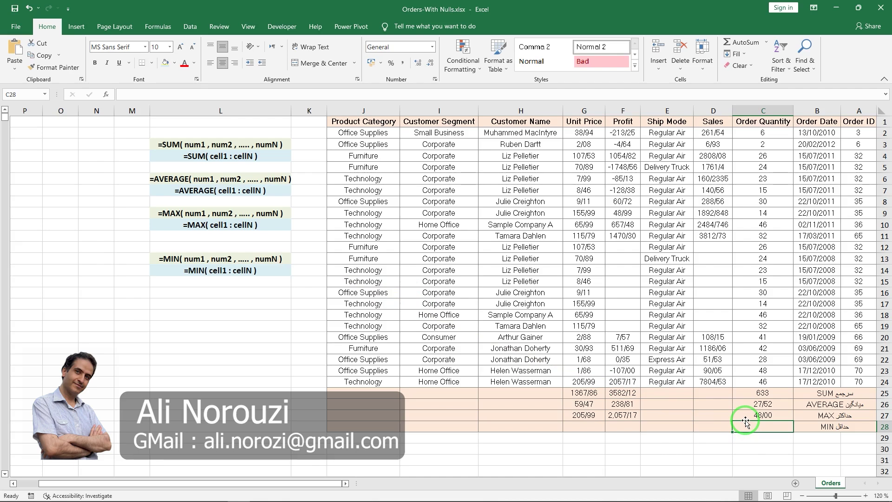
text(=min)
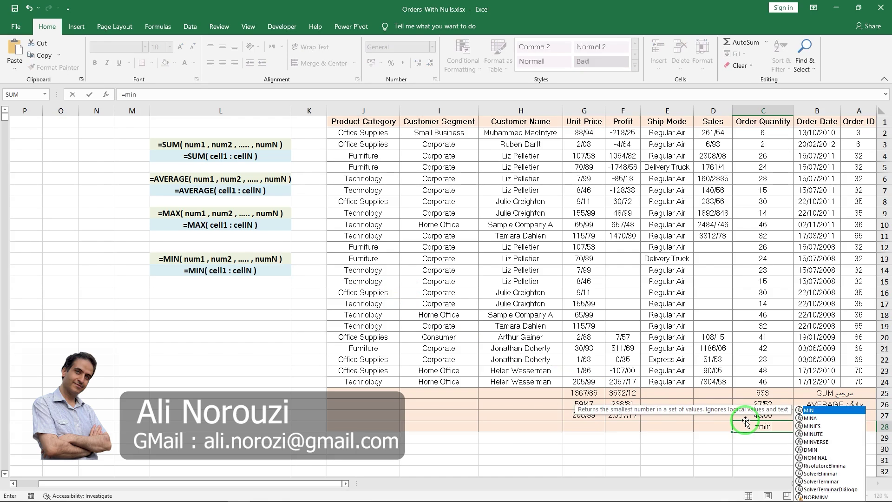
key(Tab)
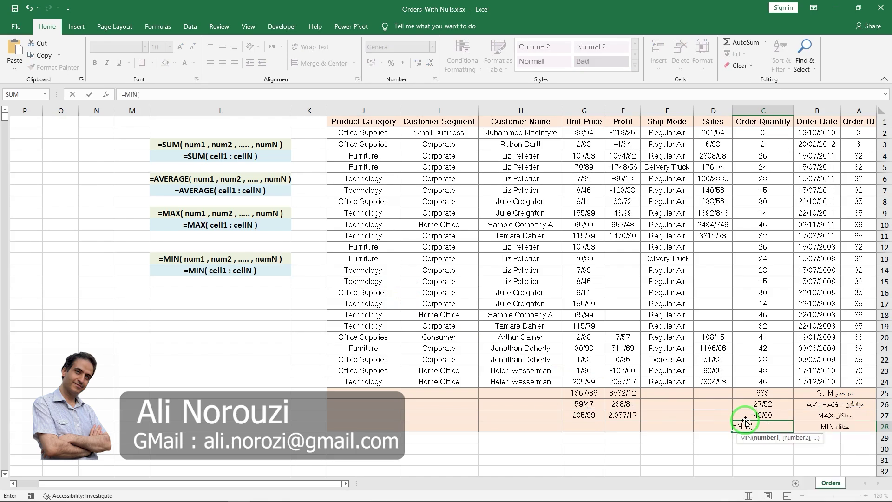
click(783, 135)
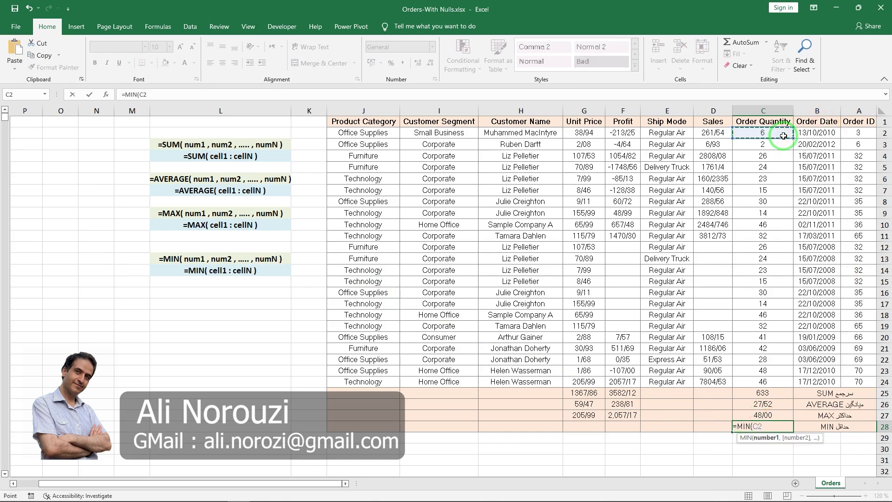
key(F8)
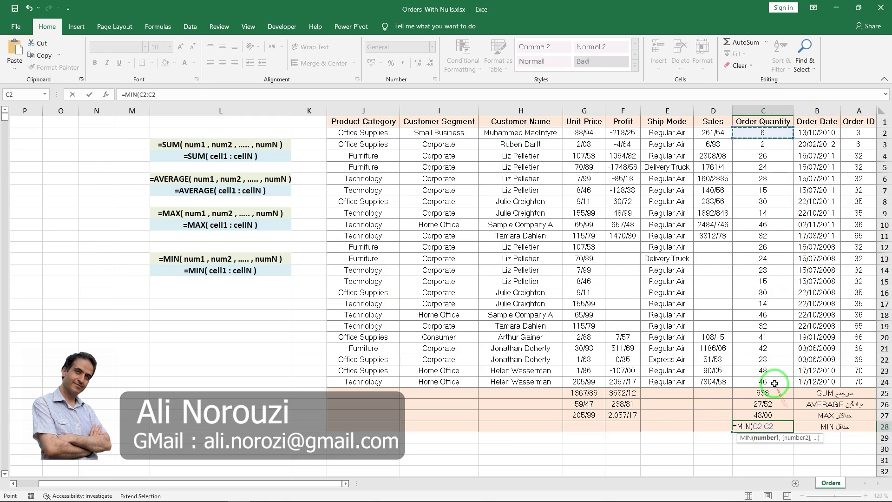
click(774, 382)
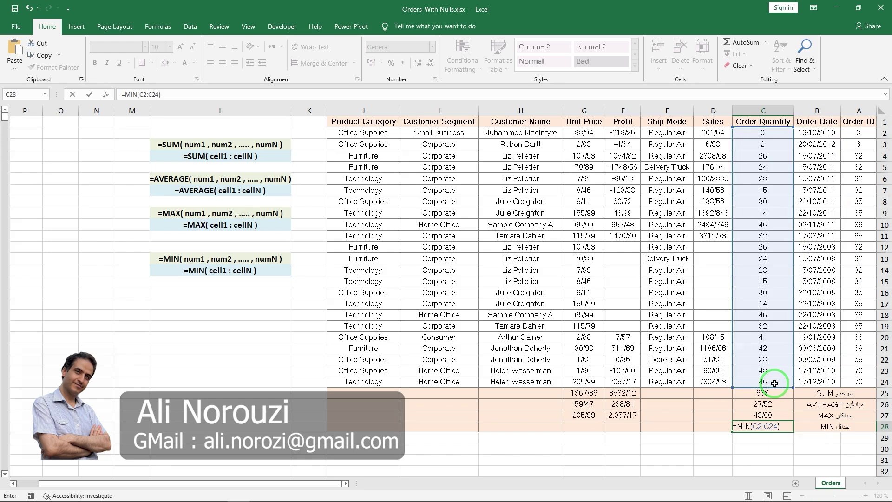
key(Return)
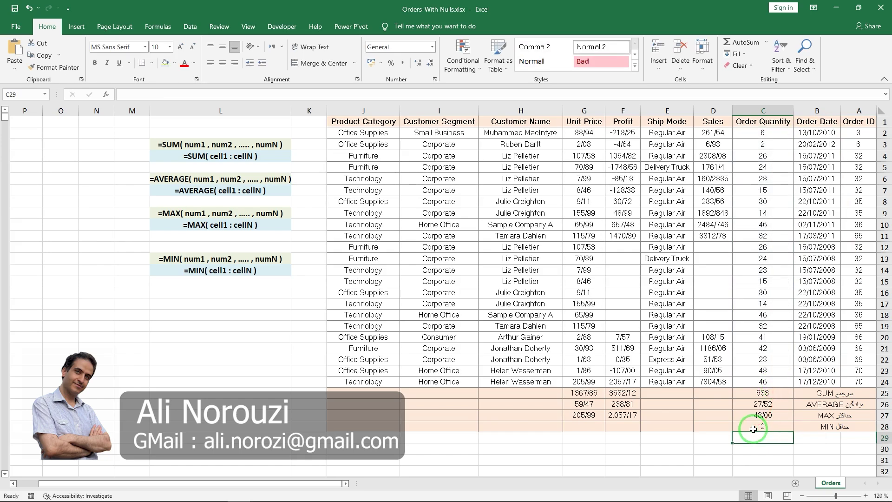
drag(768, 279, 628, 440)
- Put =MIN(G2:G24) in G28 using AutoSum's Min, giving a Unit Price minimum of 1/68
click(584, 426)
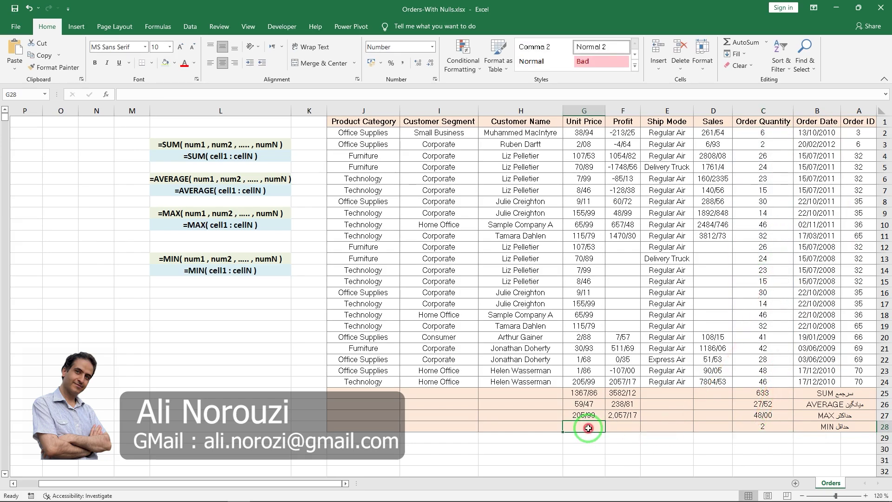
click(766, 42)
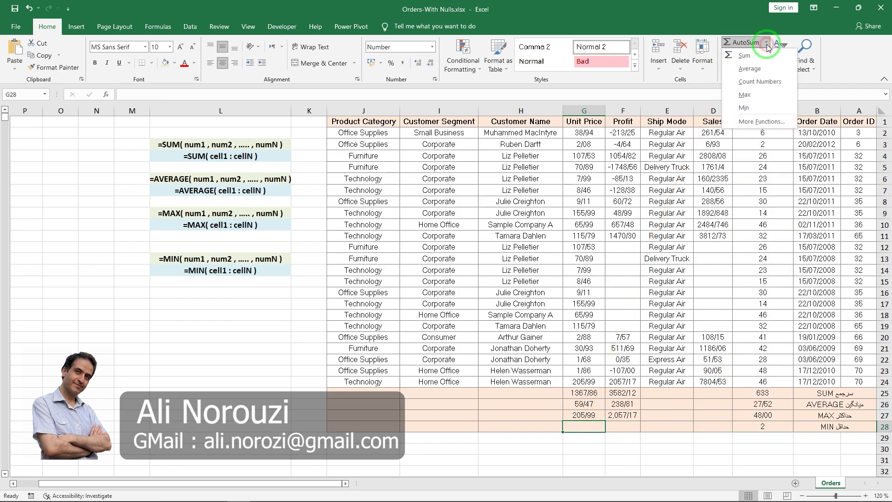
click(754, 107)
drag(584, 133, 585, 376)
key(Return)
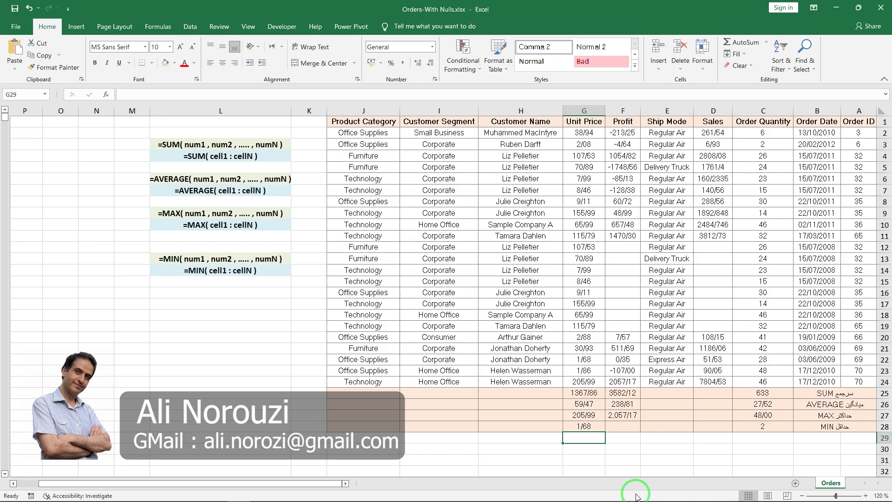
right_click(641, 497)
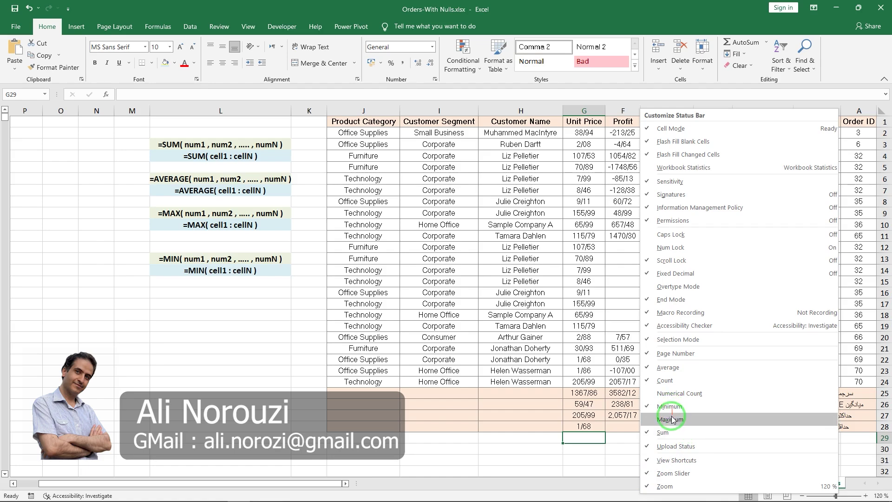
click(615, 497)
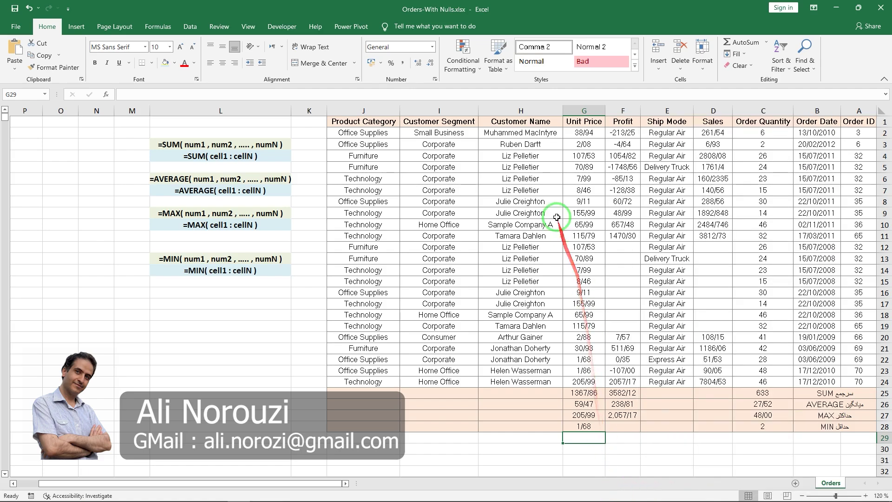
drag(584, 178, 585, 227)
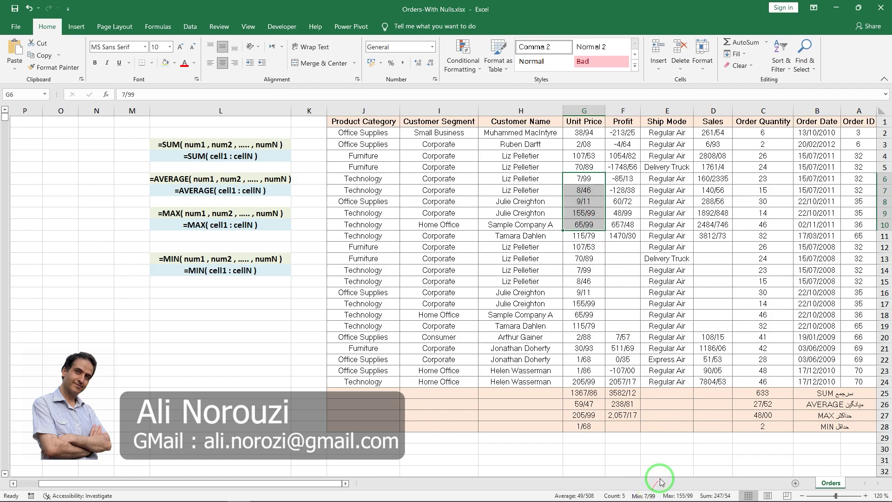
click(578, 133)
drag(578, 133, 584, 382)
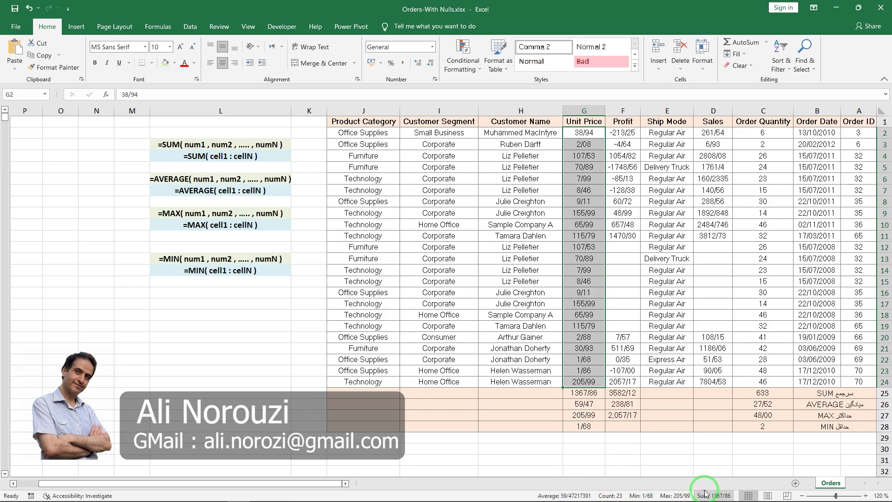
click(590, 441)
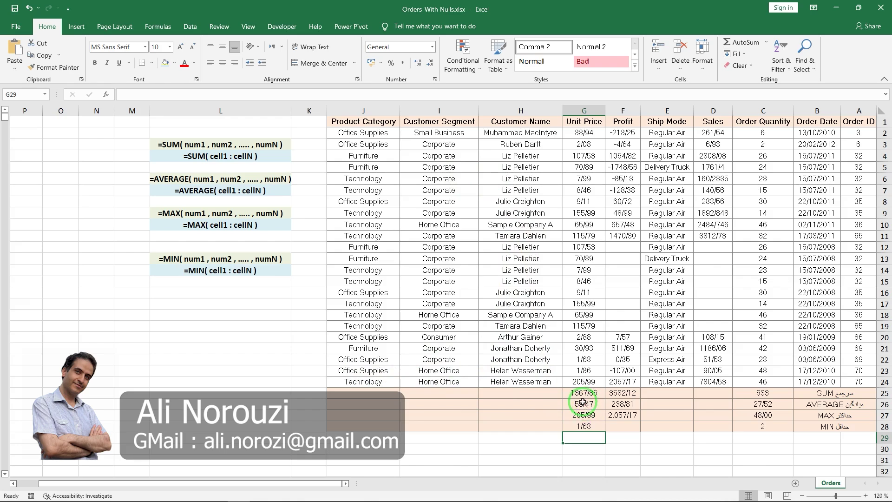
- Copy the Unit Price summary formulas G25:G28 into the Sales column starting at D25
drag(584, 393, 590, 424)
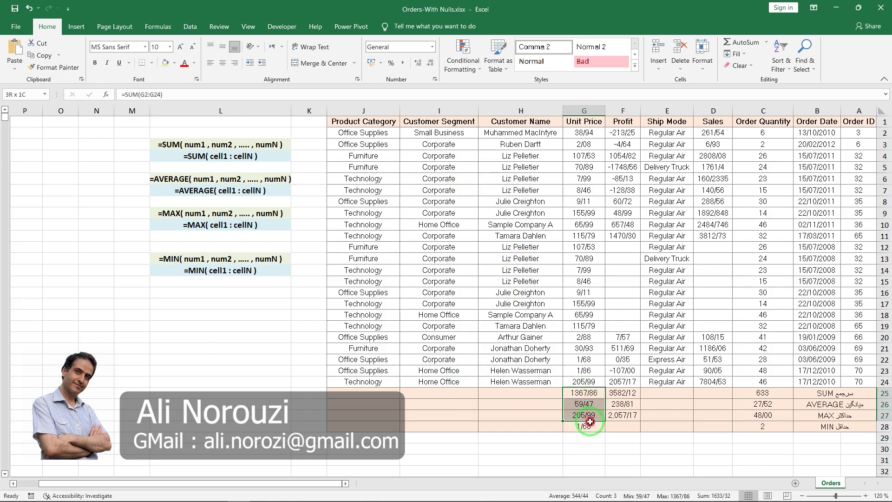
key(ctrl+c)
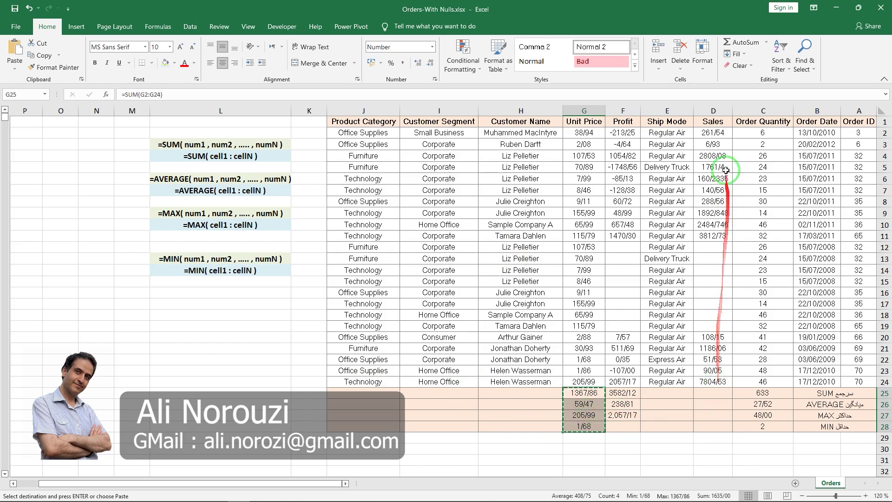
drag(720, 160, 716, 391)
click(716, 394)
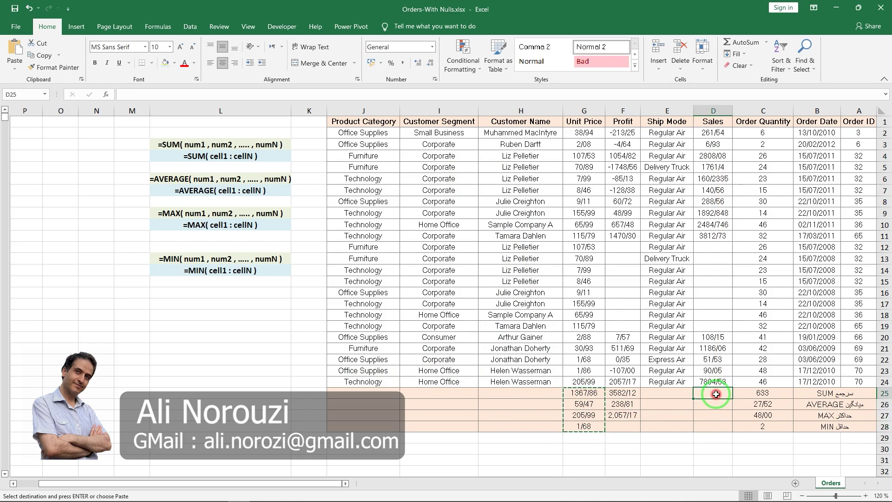
key(ctrl+v)
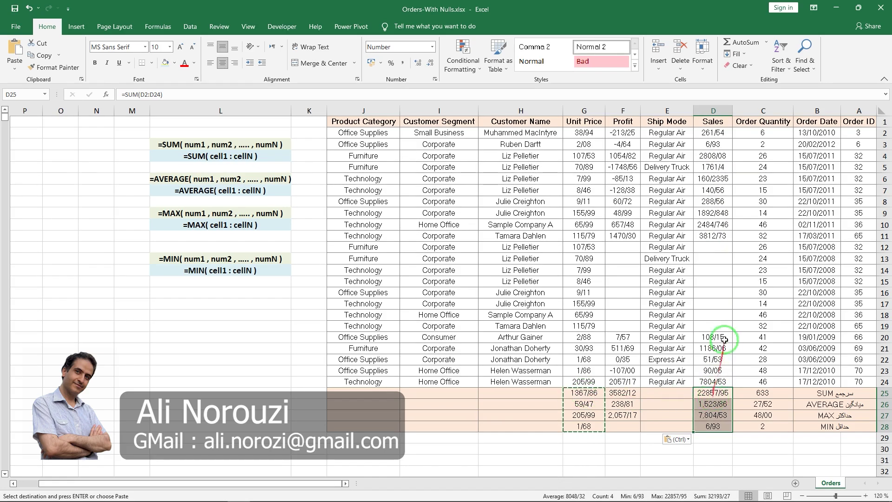
- Check the Sales AVERAGE and MAX formulas in D26 and D27, leaving them unchanged
double_click(708, 405)
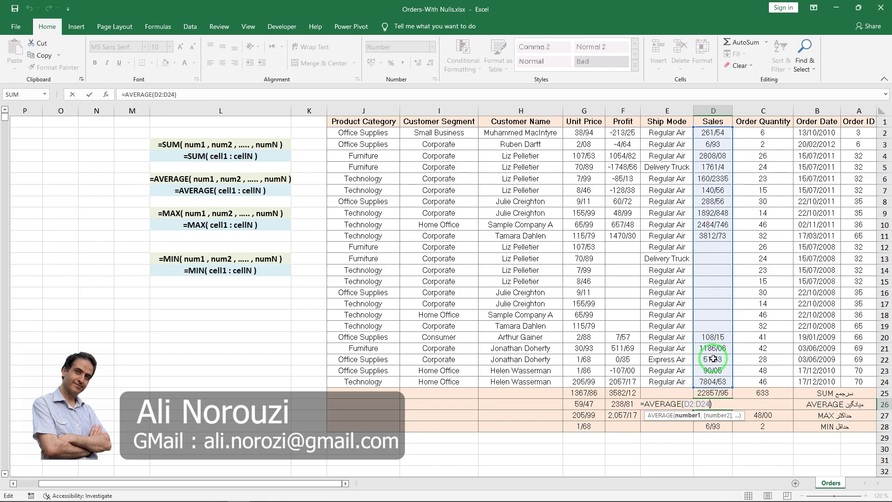
key(Return)
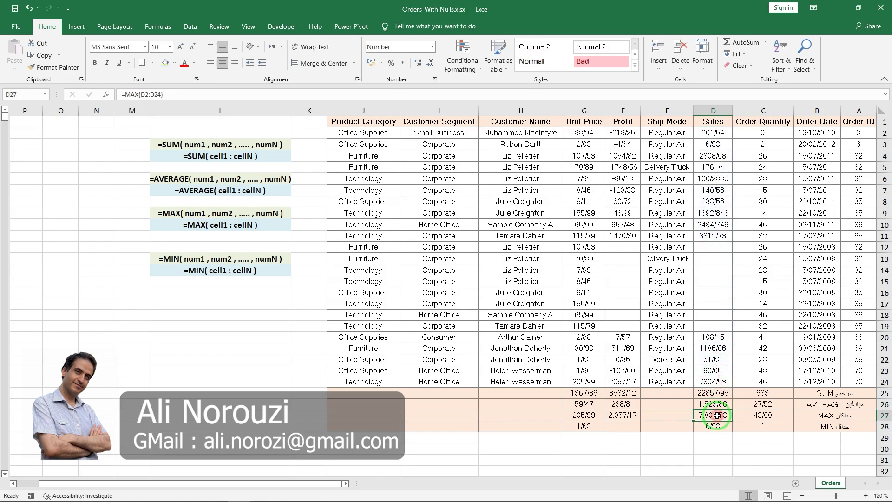
double_click(717, 415)
key(Escape)
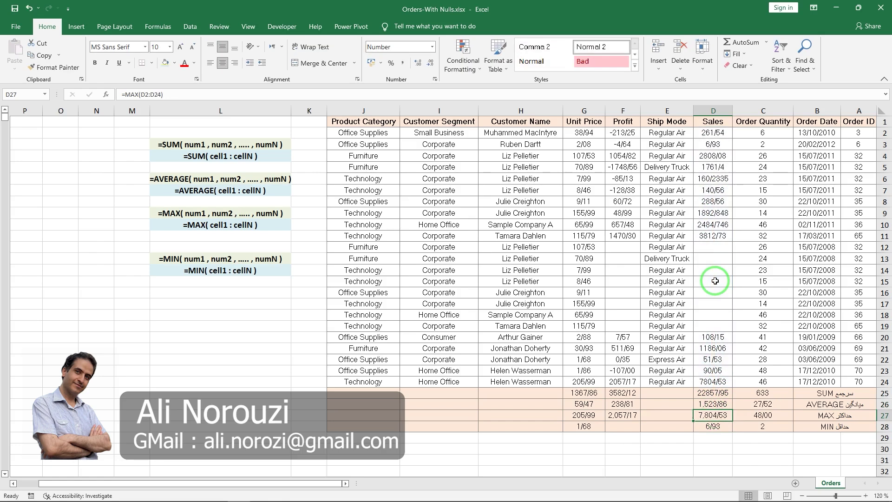